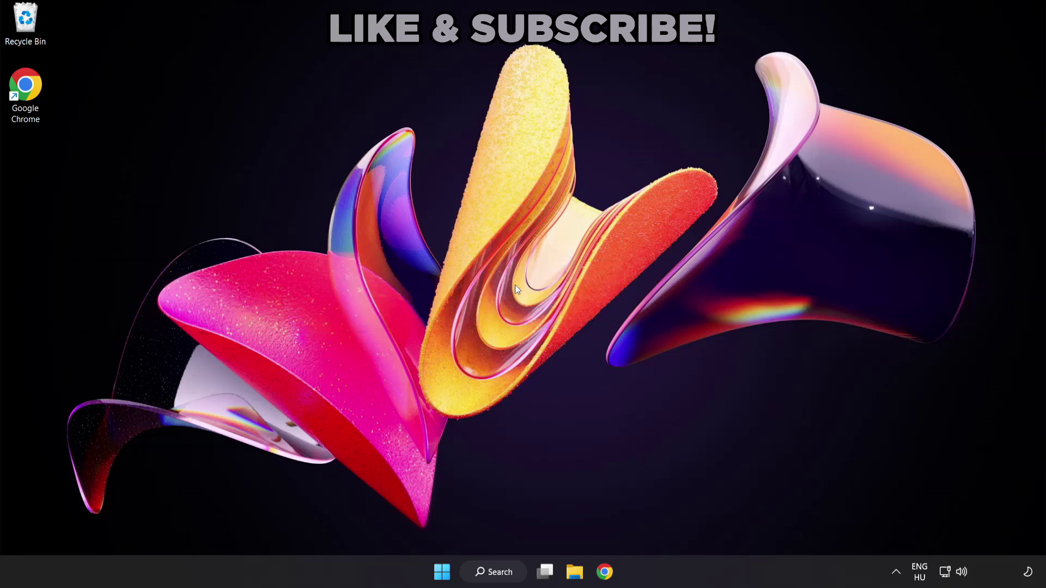
# Step: Search Windows for 'device manager' and launch Device Manager from the best match
pyautogui.click(502, 576)
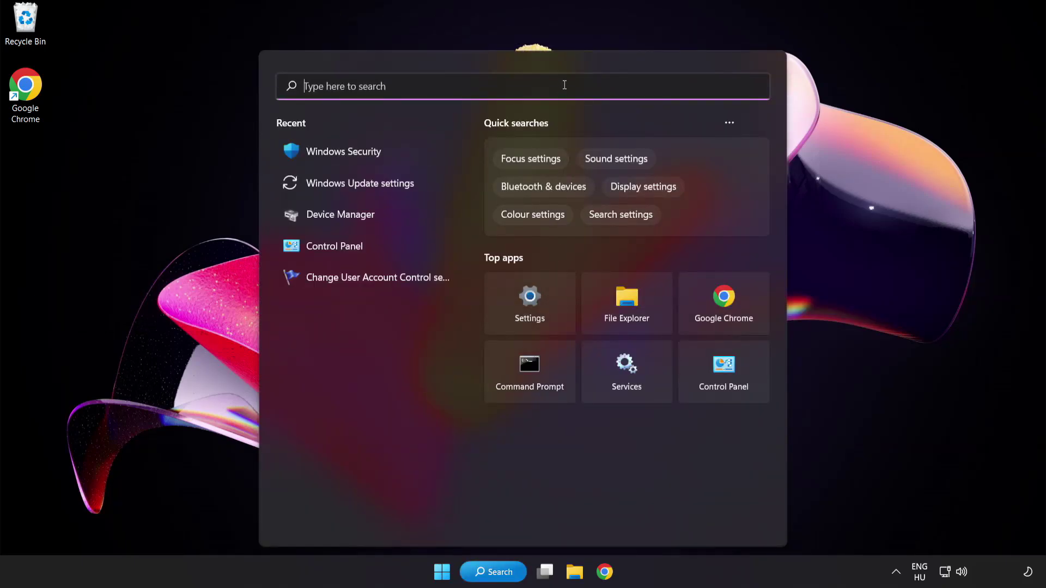
pyautogui.write('device manag')
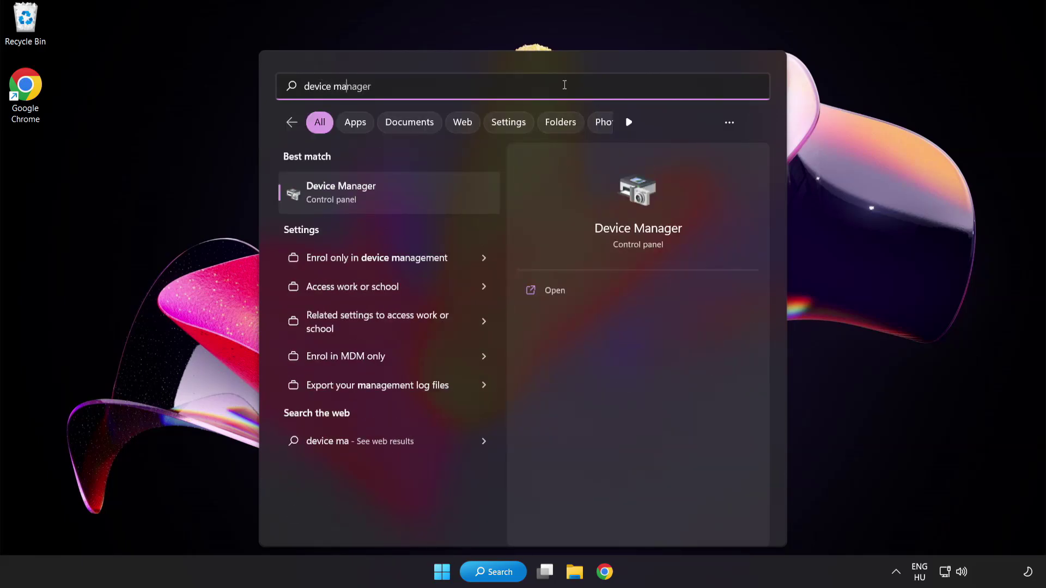
pyautogui.write('er')
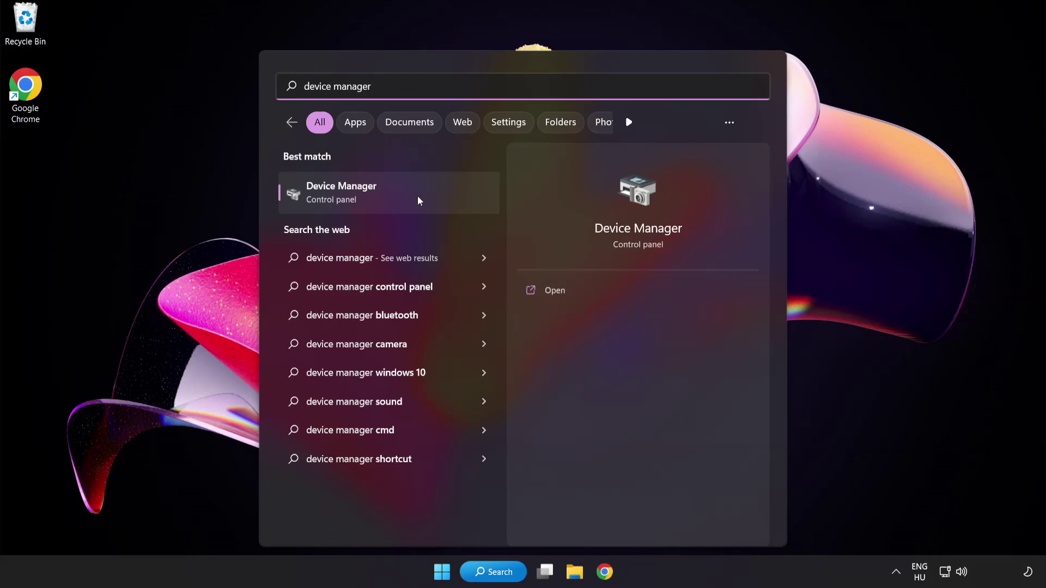
pyautogui.click(418, 197)
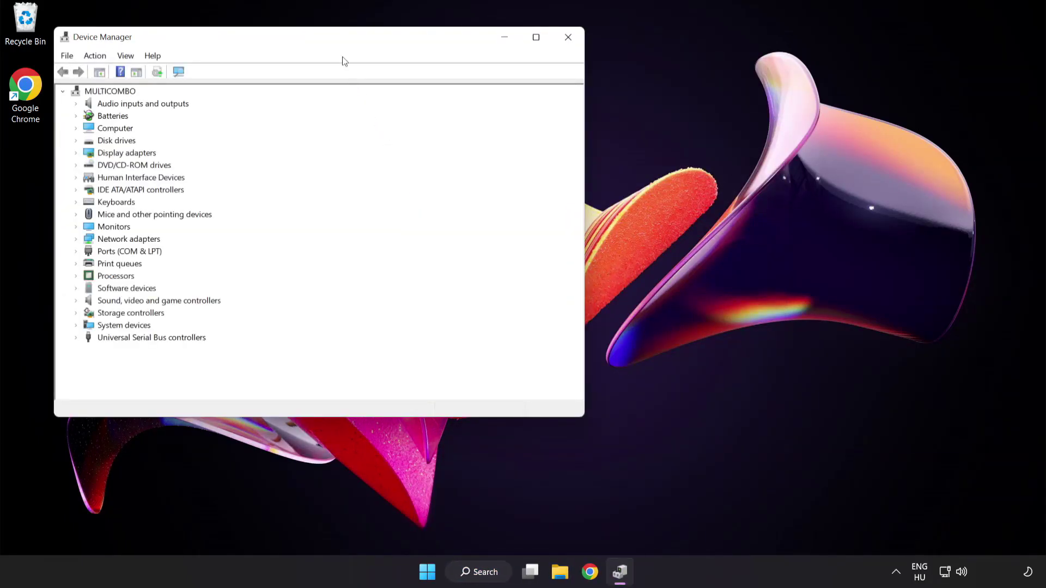
# Step: Expand Display adapters and bring up the context menu for the VMware SVGA 3D adapter
pyautogui.moveTo(337, 41); pyautogui.dragTo(512, 108)
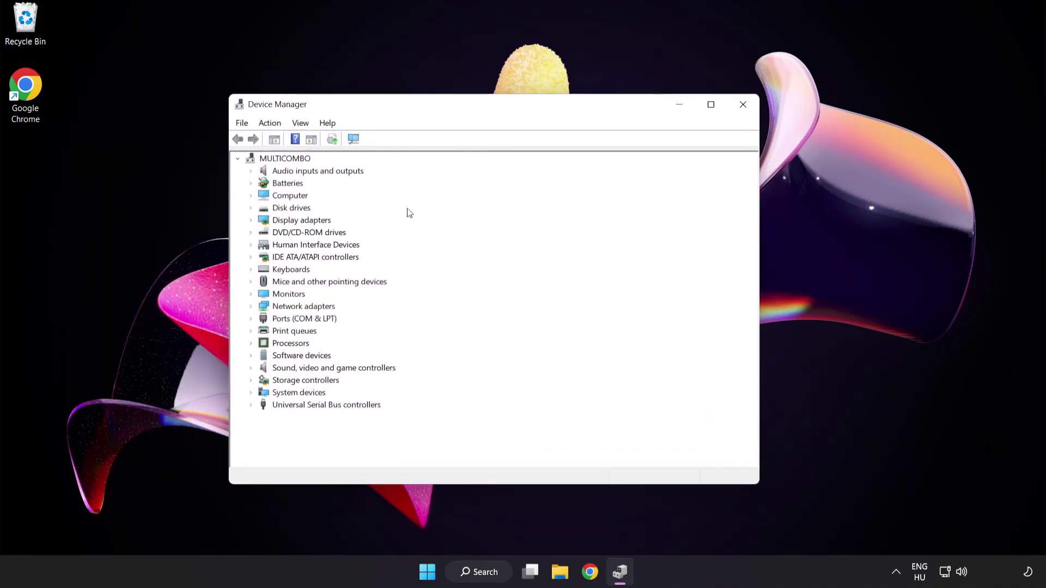
pyautogui.click(323, 223)
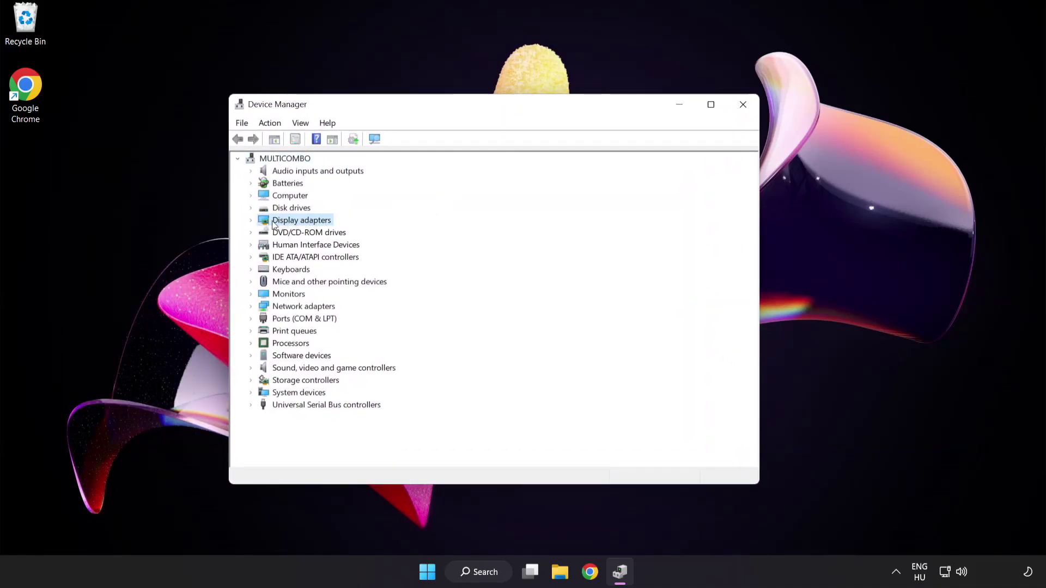
pyautogui.click(251, 221)
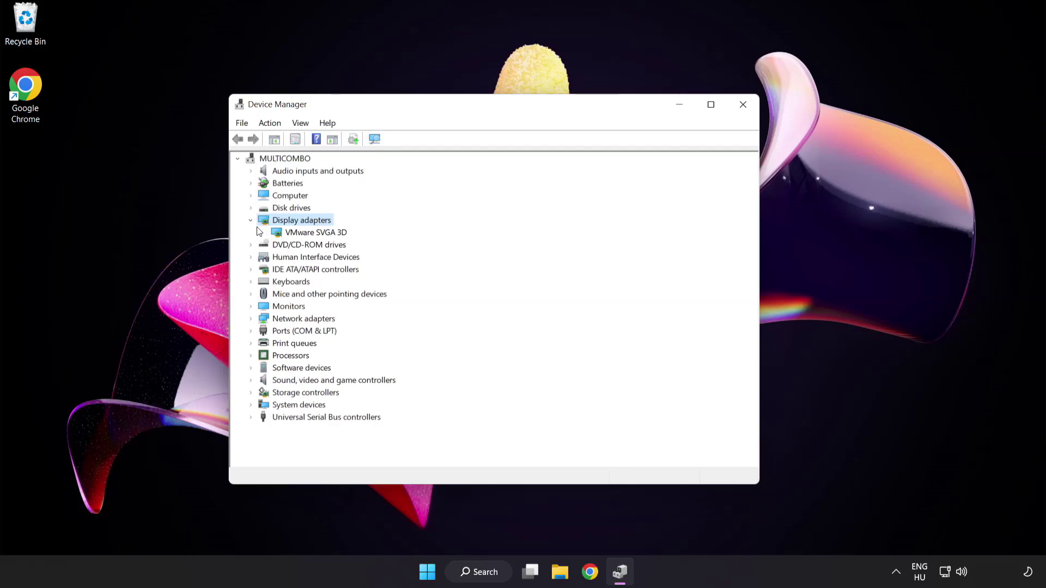
pyautogui.click(277, 233)
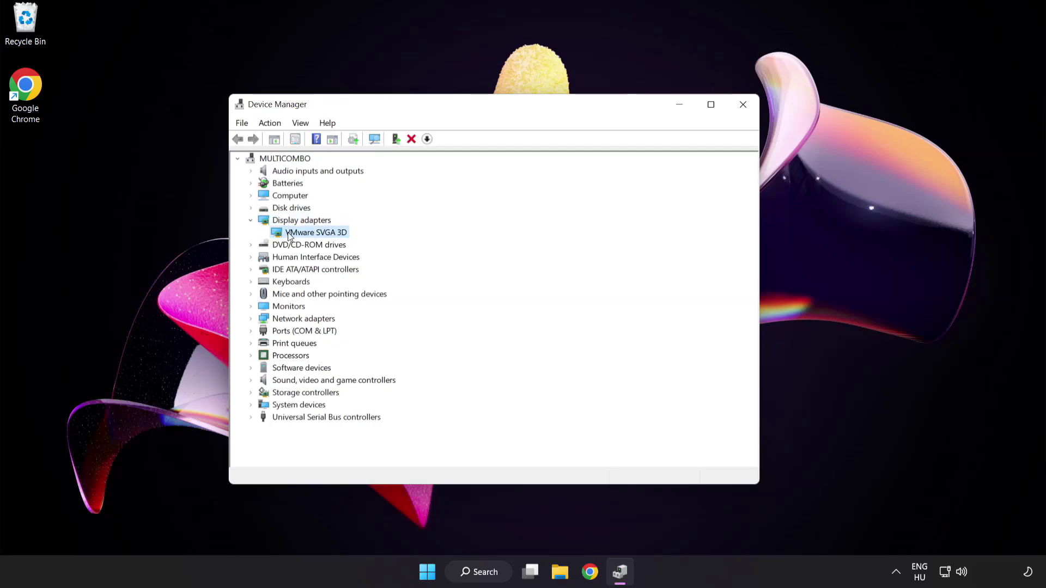
pyautogui.rightClick(308, 233)
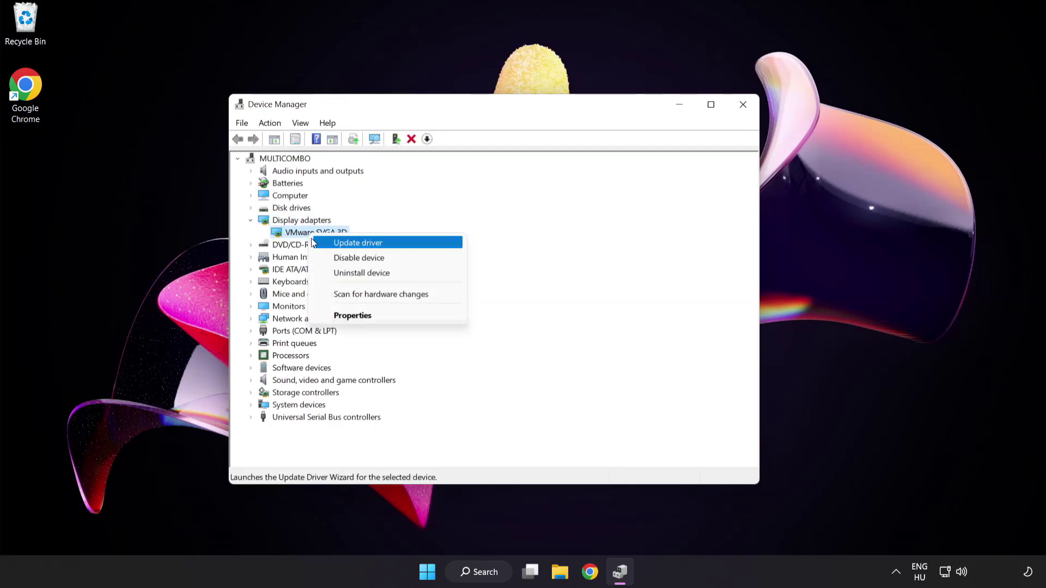
# Step: Run an automatic driver search for VMware SVGA 3D, which finds the best drivers already installed
pyautogui.click(406, 244)
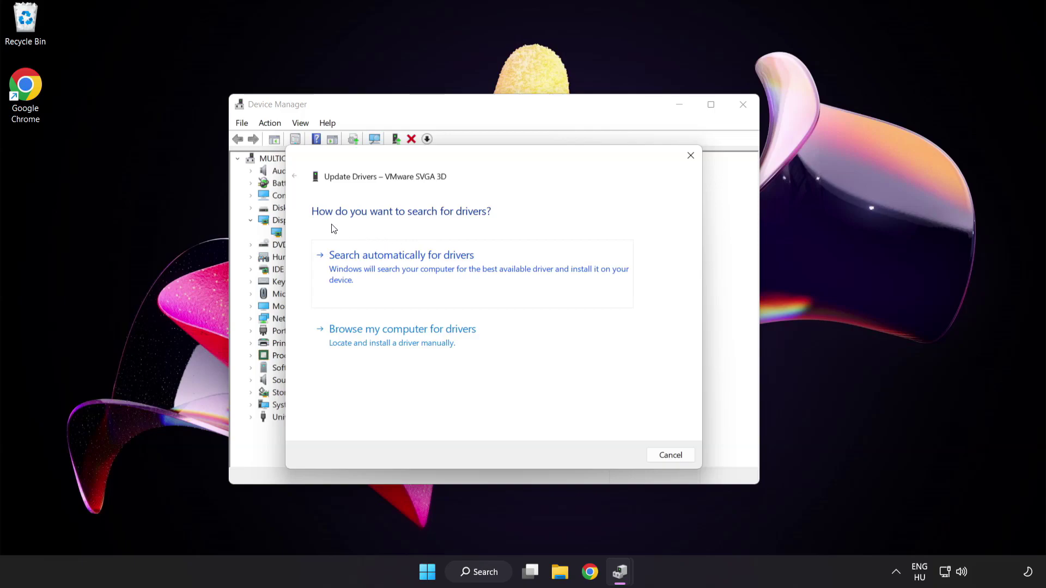
pyautogui.click(457, 270)
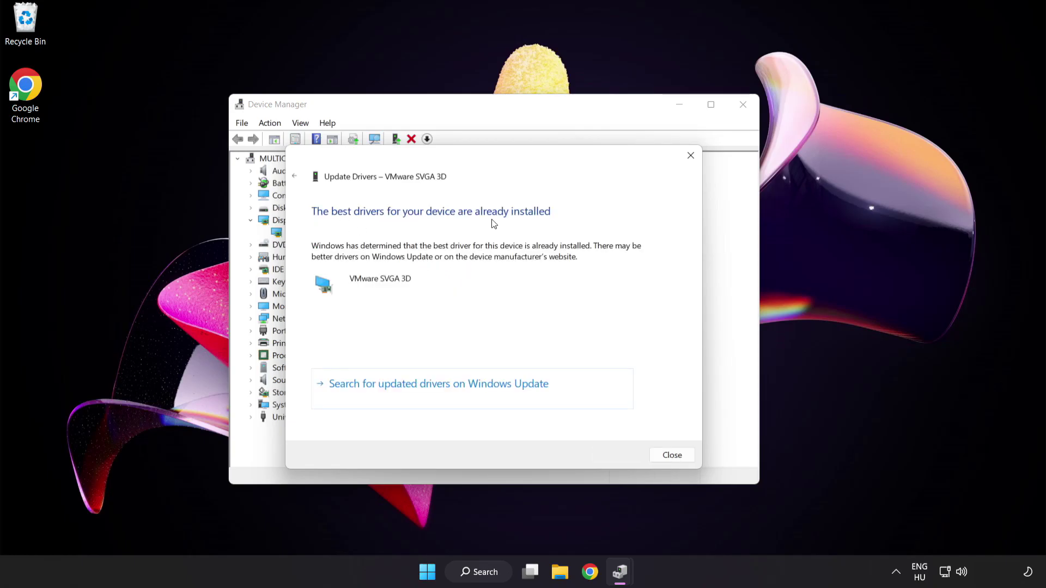
pyautogui.click(670, 456)
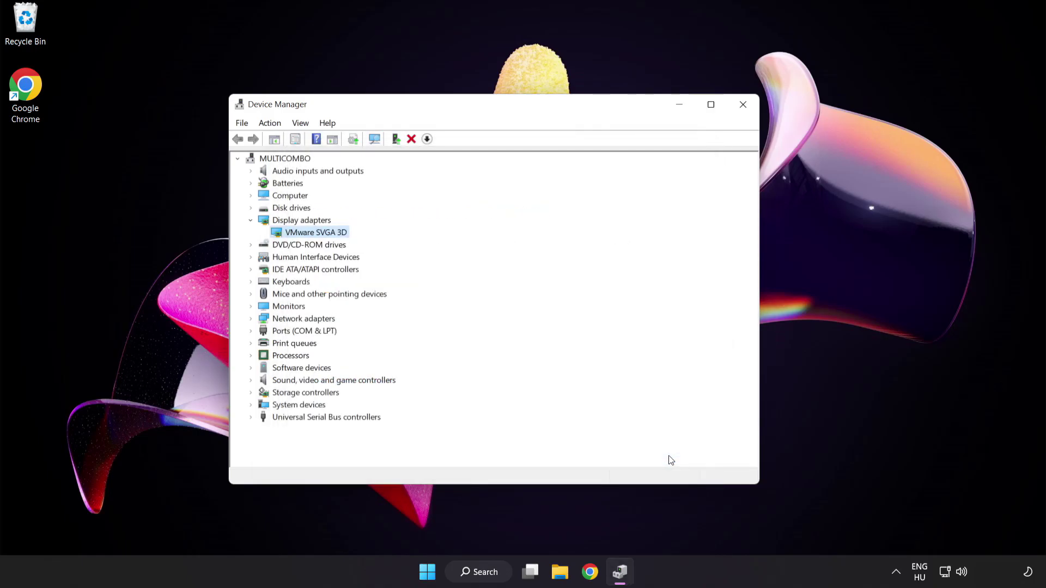
# Step: Close Device Manager and open Windows Update settings through a search for 'update'
pyautogui.click(744, 106)
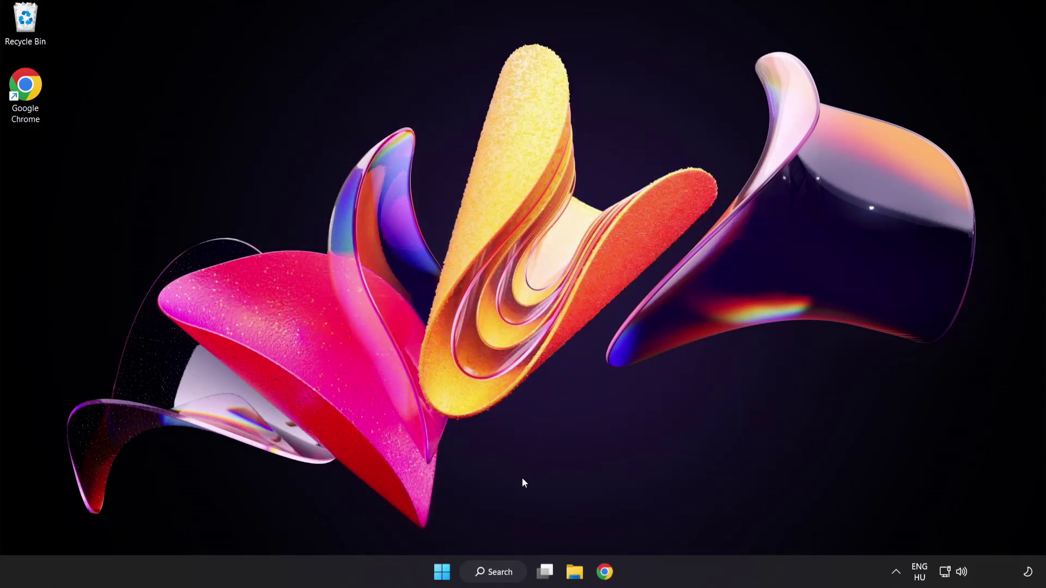
pyautogui.click(494, 573)
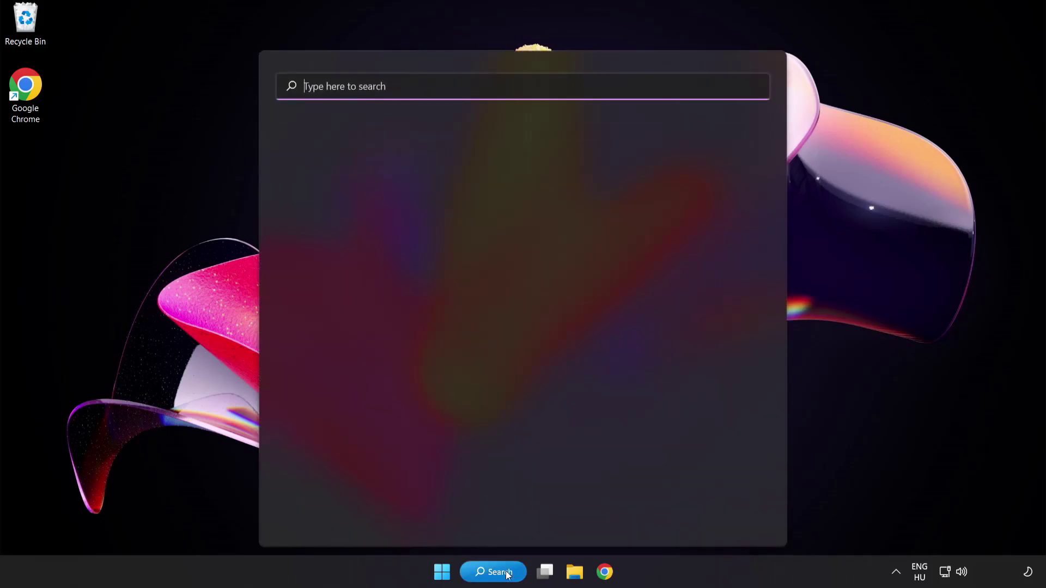
pyautogui.write('update')
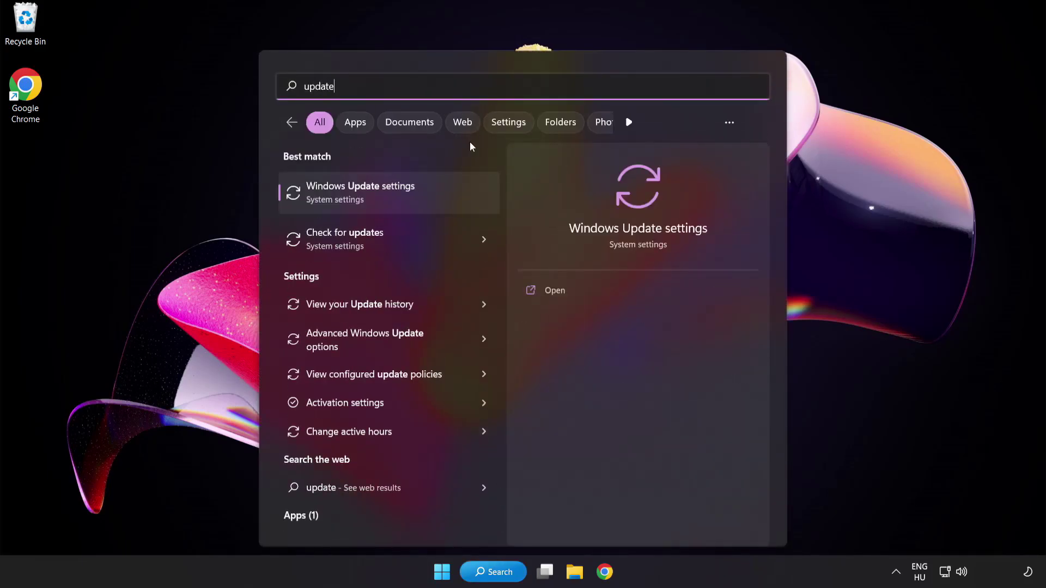
pyautogui.click(400, 198)
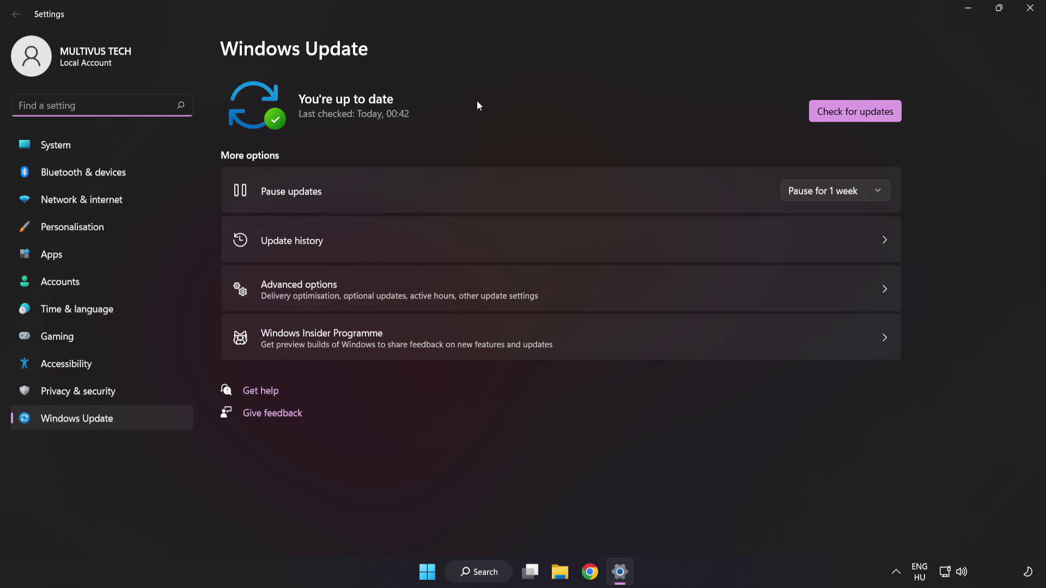
# Step: Check for Windows updates, confirm none are pending, and close Settings
pyautogui.click(851, 117)
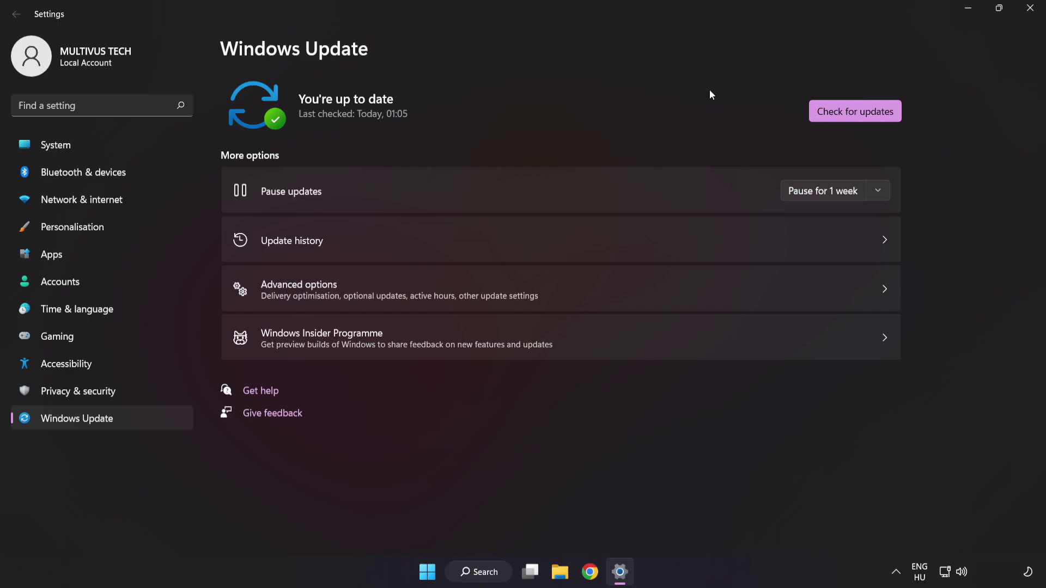
pyautogui.click(1029, 11)
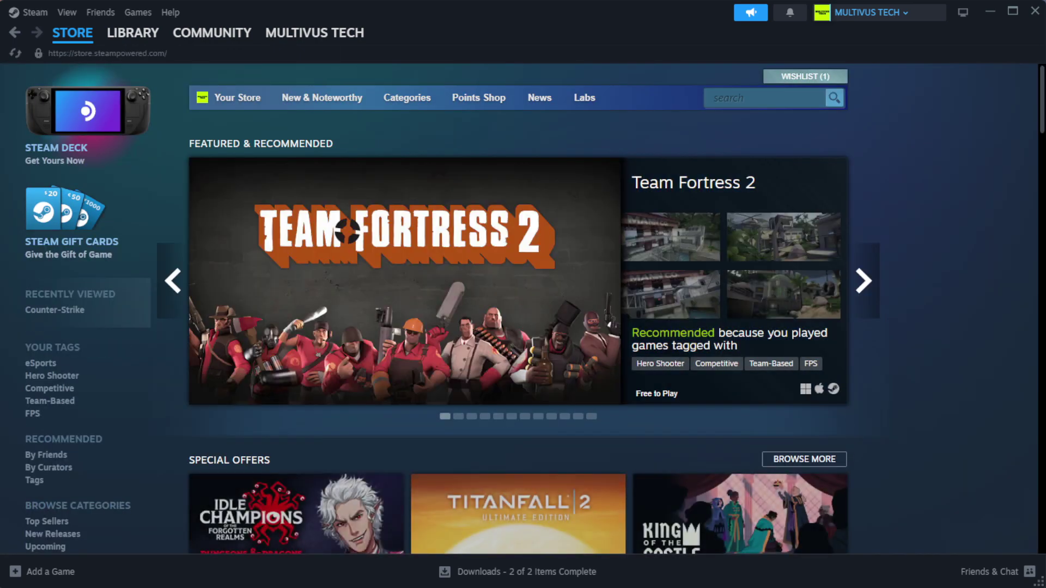
# Step: Go to Steam's Library home and open the context menu for YOUR NOT WORKING GAME
pyautogui.moveTo(147, 40)
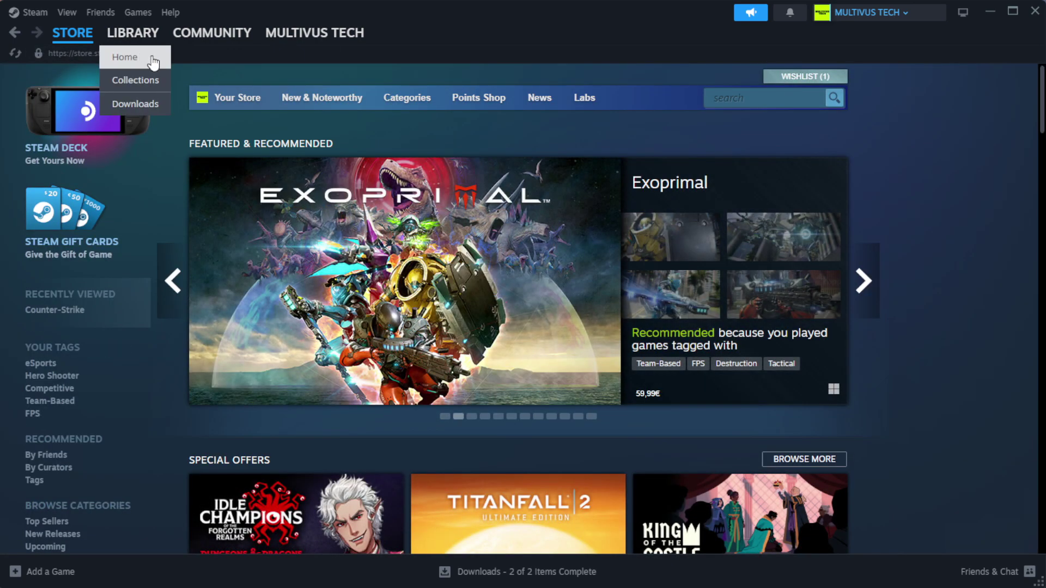
pyautogui.click(151, 58)
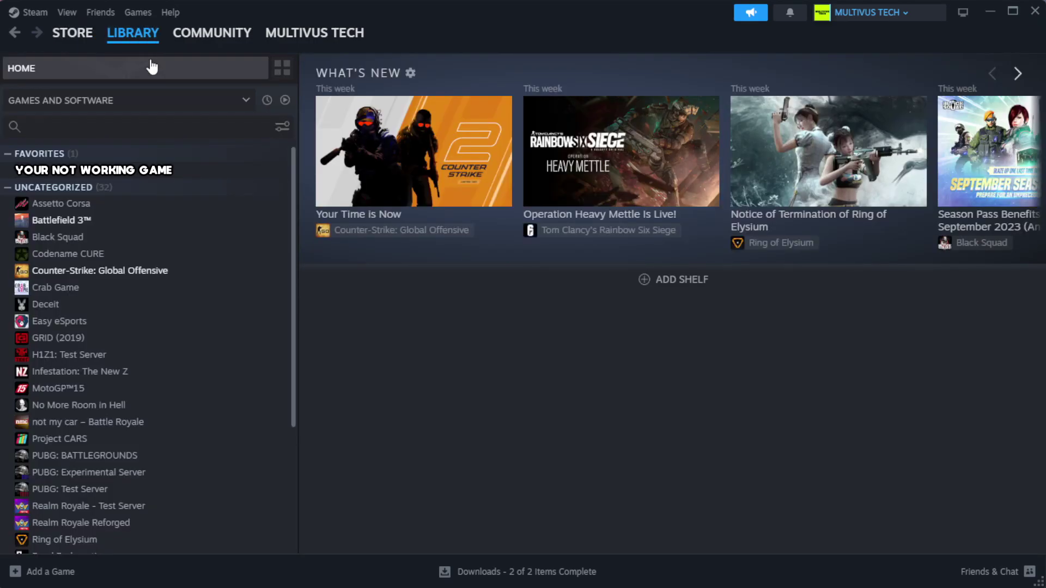
pyautogui.rightClick(257, 173)
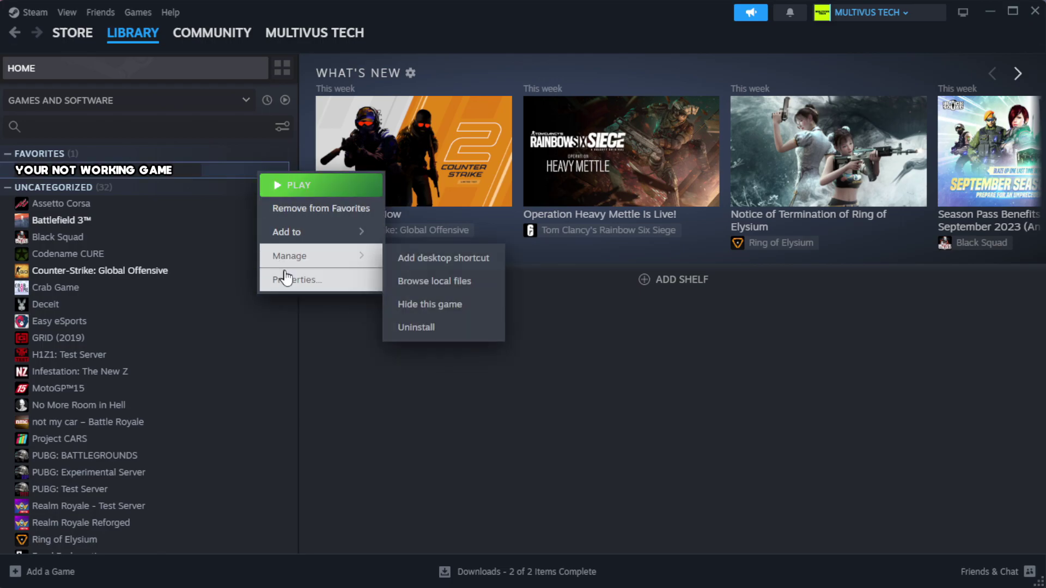
# Step: Verify the game's files from its Installed Files properties, validating all 1039 files
pyautogui.click(331, 285)
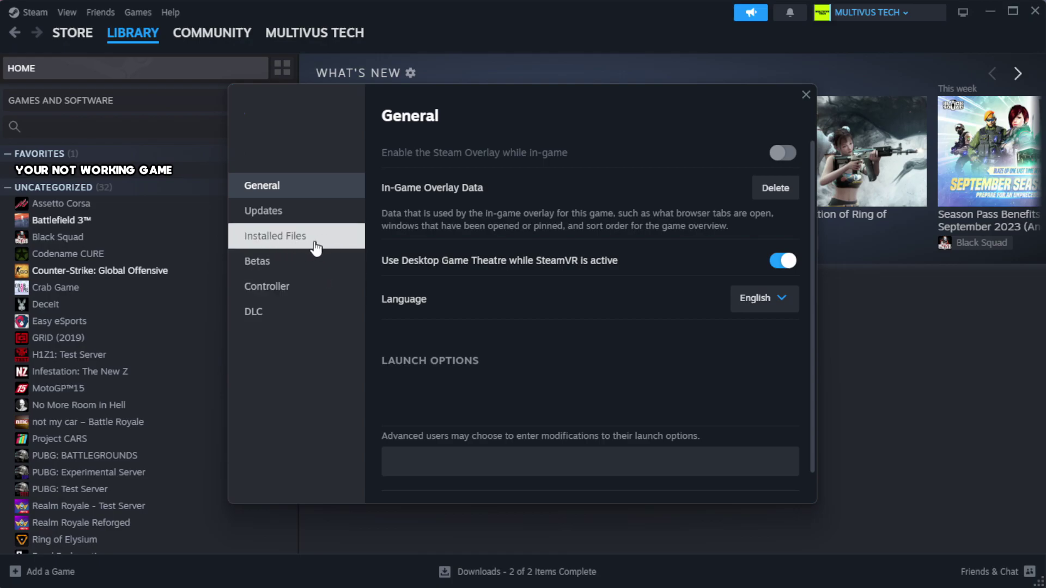
pyautogui.click(343, 248)
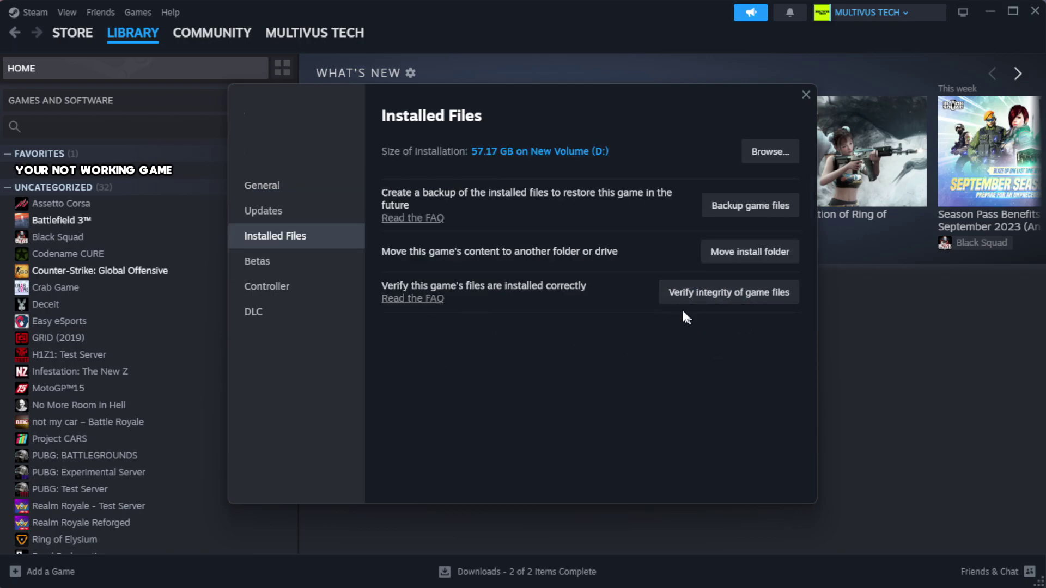
pyautogui.click(735, 298)
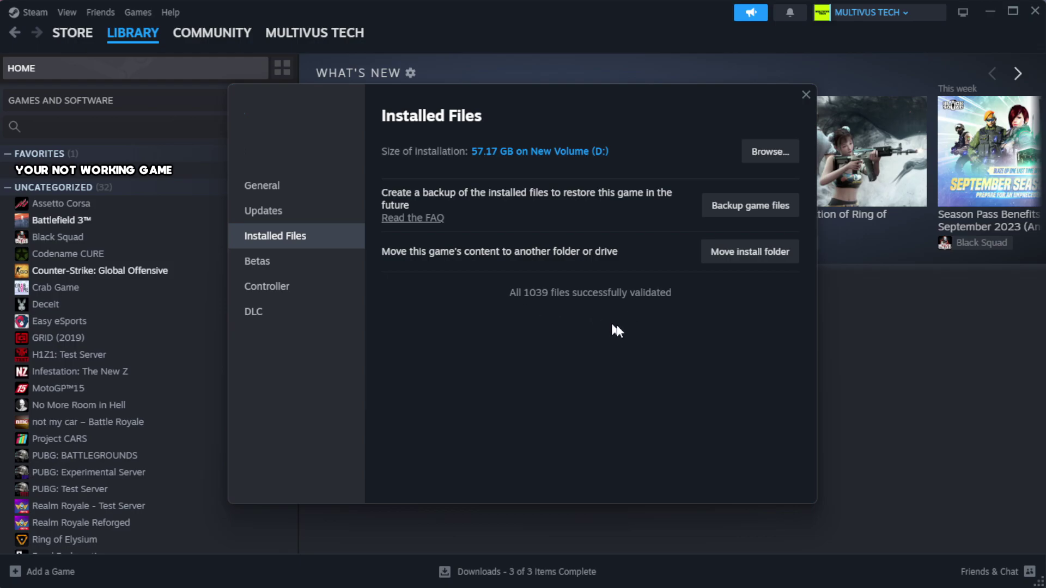
# Step: Open the game's install folder and show Properties for the YOUR NOT WORKING GAME shortcut
pyautogui.click(768, 158)
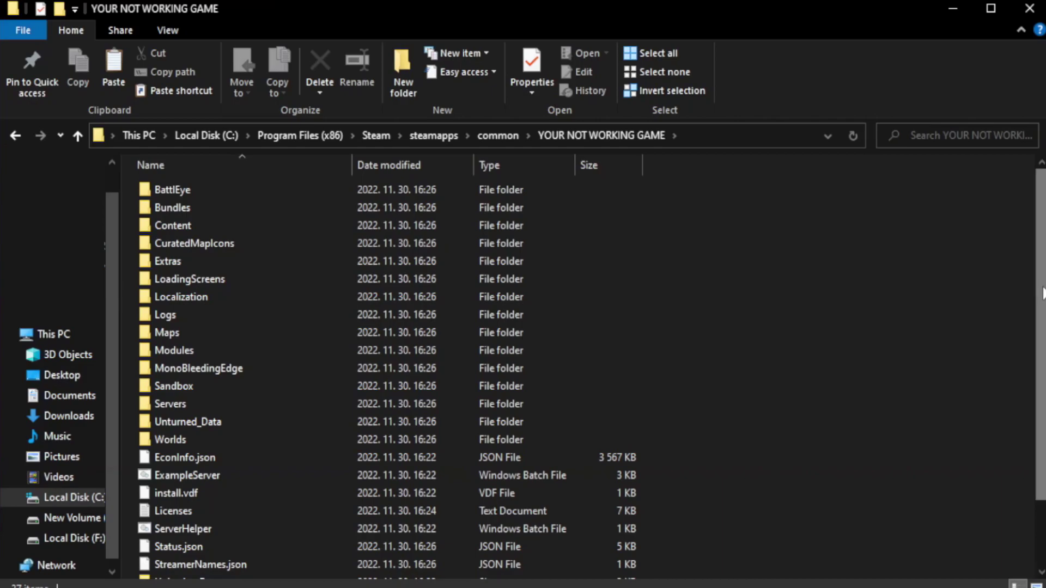
pyautogui.moveTo(1043, 326); pyautogui.dragTo(1044, 390)
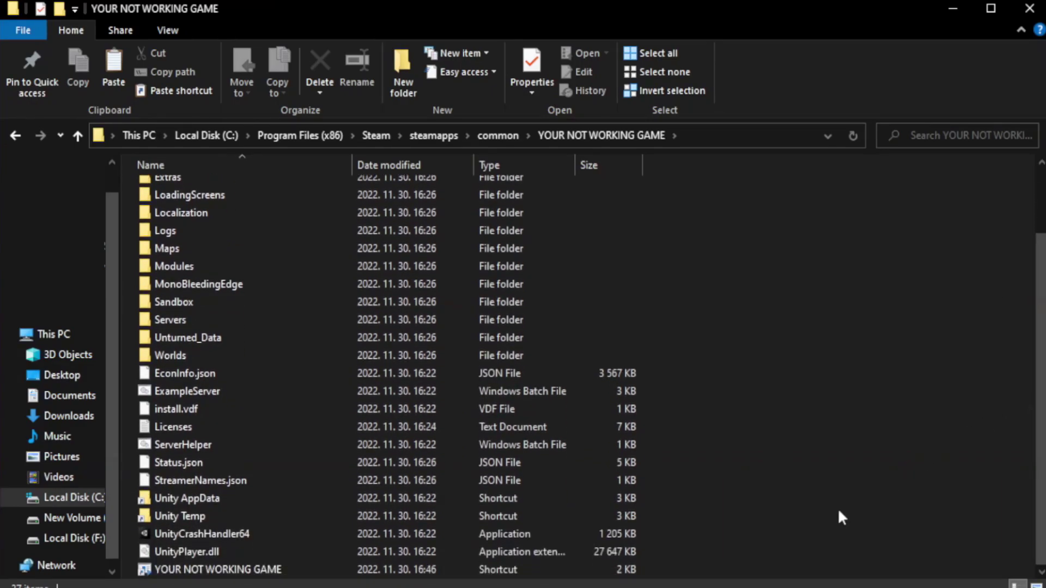
pyautogui.click(414, 571)
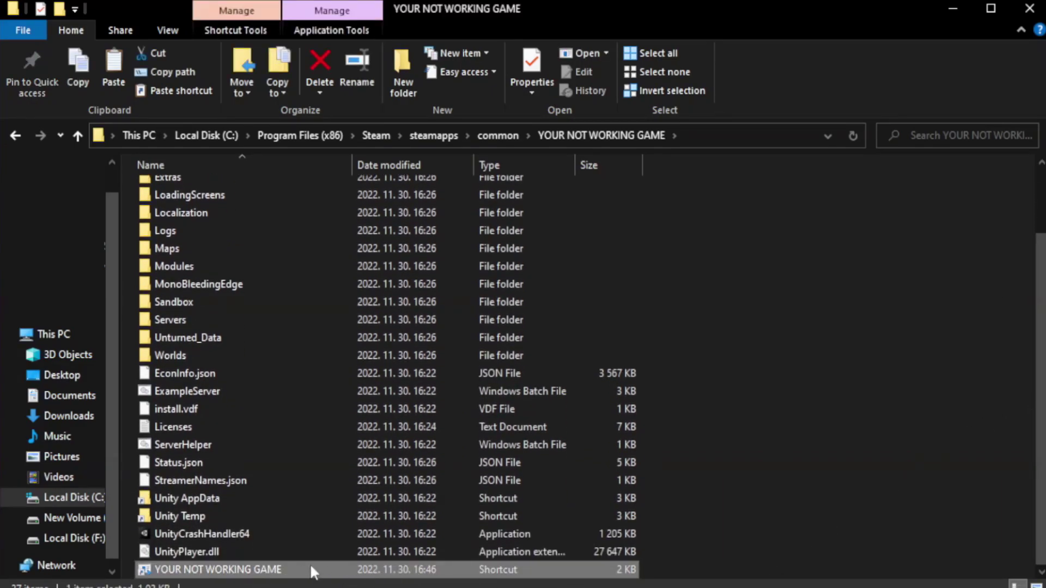
pyautogui.rightClick(348, 570)
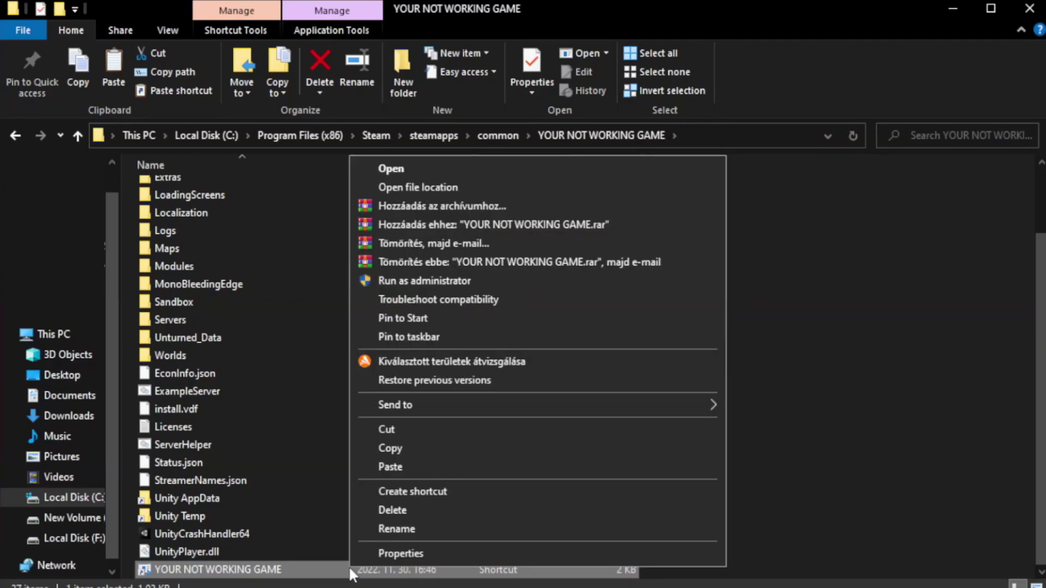
pyautogui.click(534, 554)
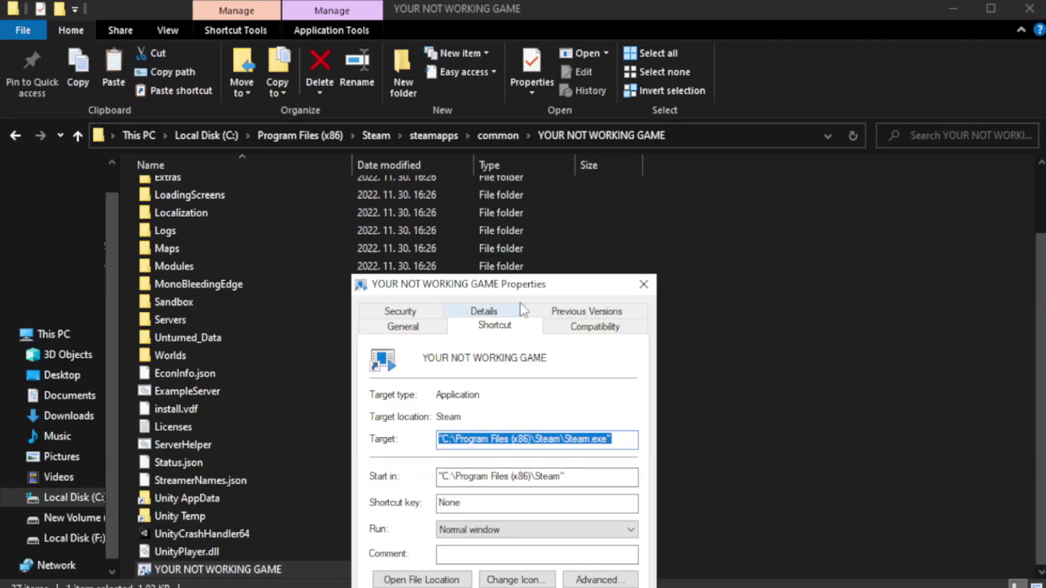
# Step: Set the shortcut to Windows 8 compatibility mode and run as administrator, then apply and close
pyautogui.moveTo(527, 290); pyautogui.dragTo(526, 106)
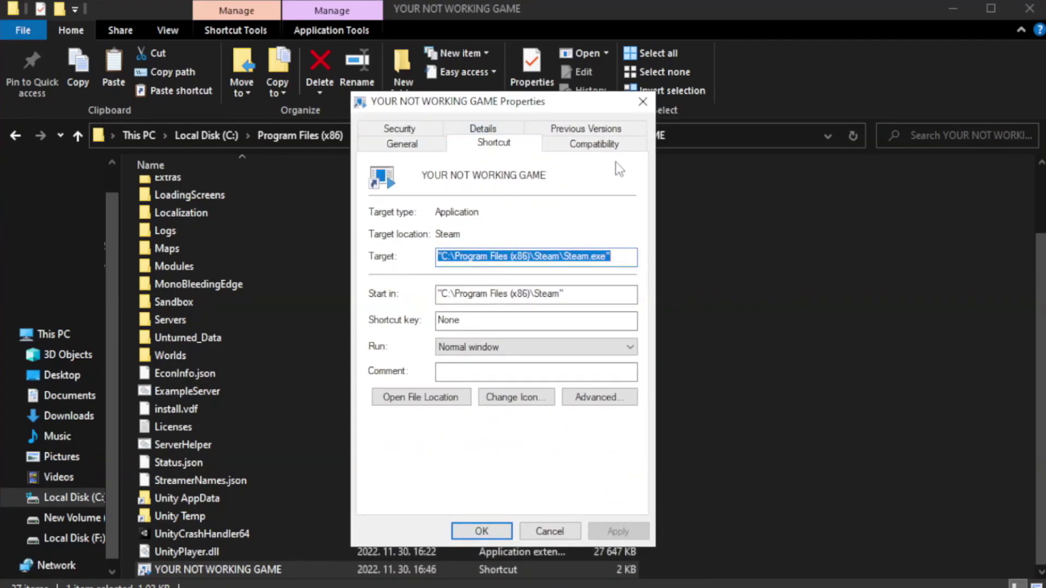
pyautogui.click(589, 146)
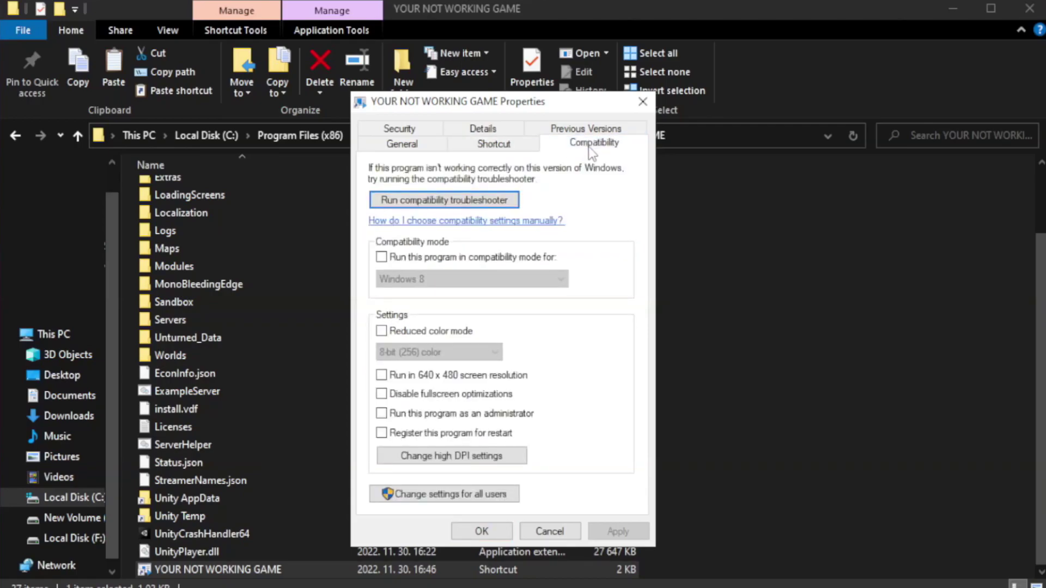
pyautogui.click(413, 258)
pyautogui.click(448, 279)
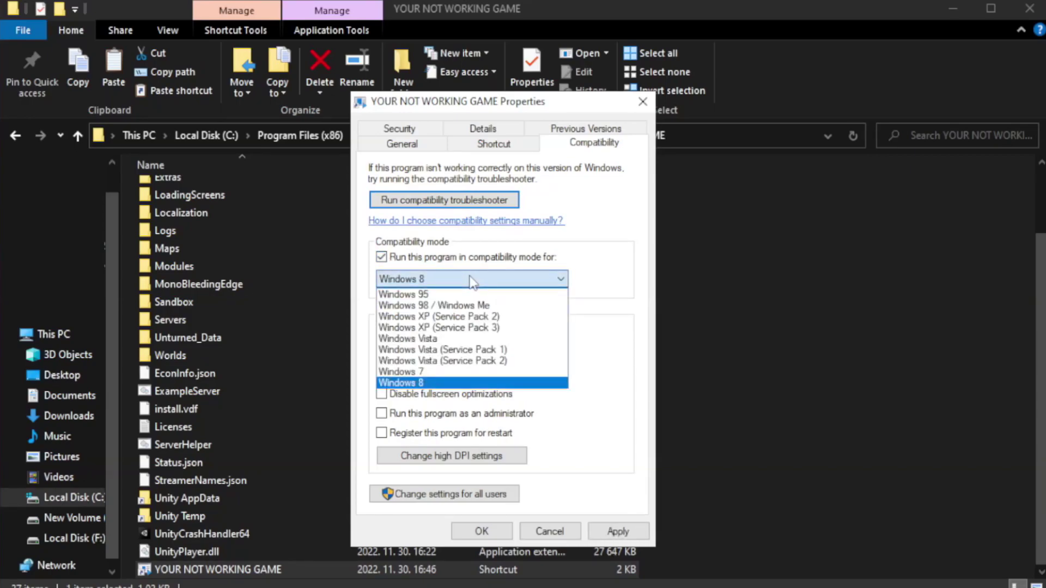
pyautogui.click(444, 385)
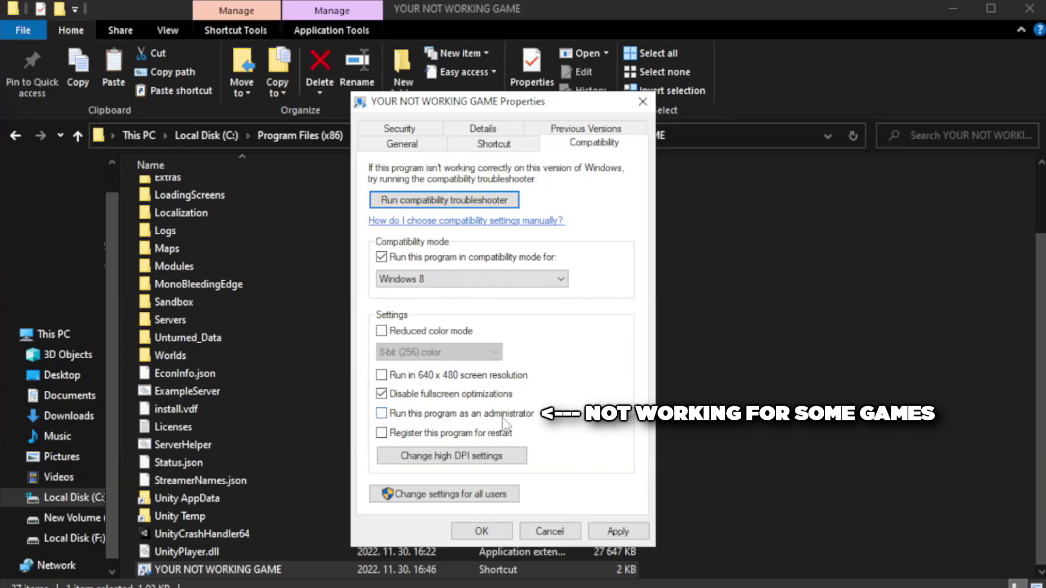
pyautogui.click(410, 422)
pyautogui.click(618, 532)
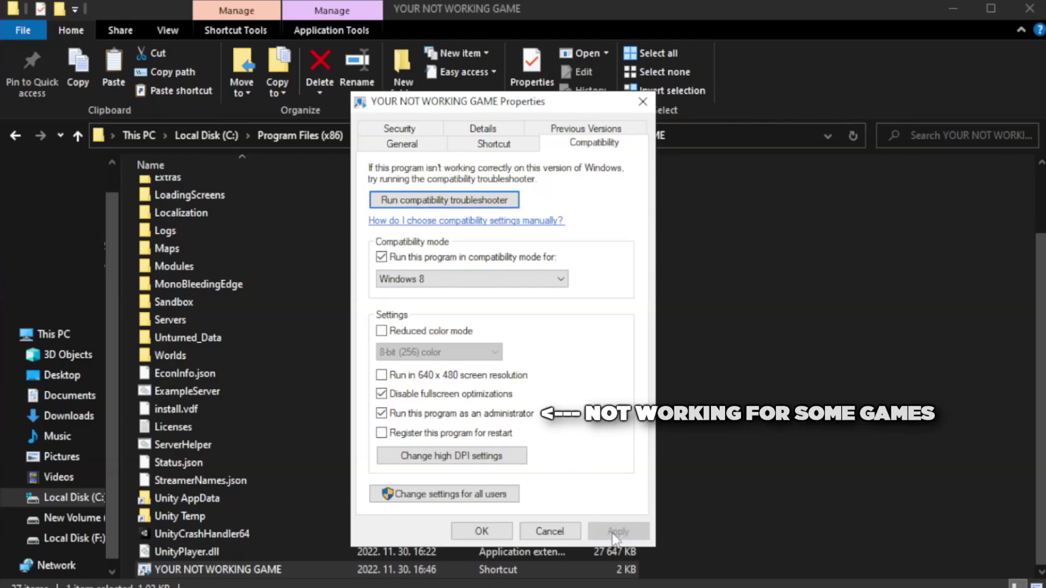
pyautogui.click(480, 532)
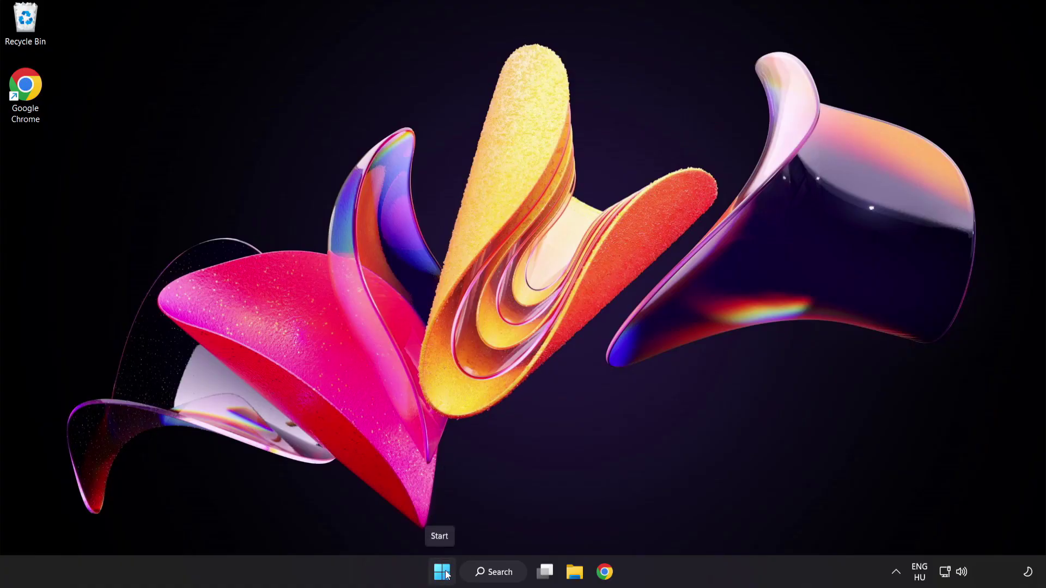
# Step: Open Task Manager's Startup apps list from the Start button's context menu
pyautogui.rightClick(445, 574)
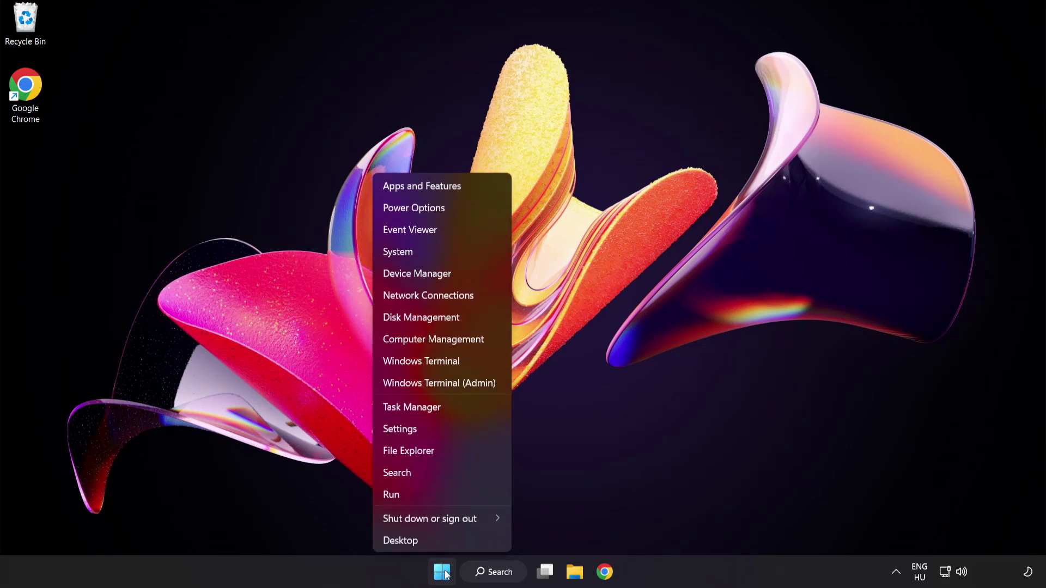
pyautogui.click(452, 408)
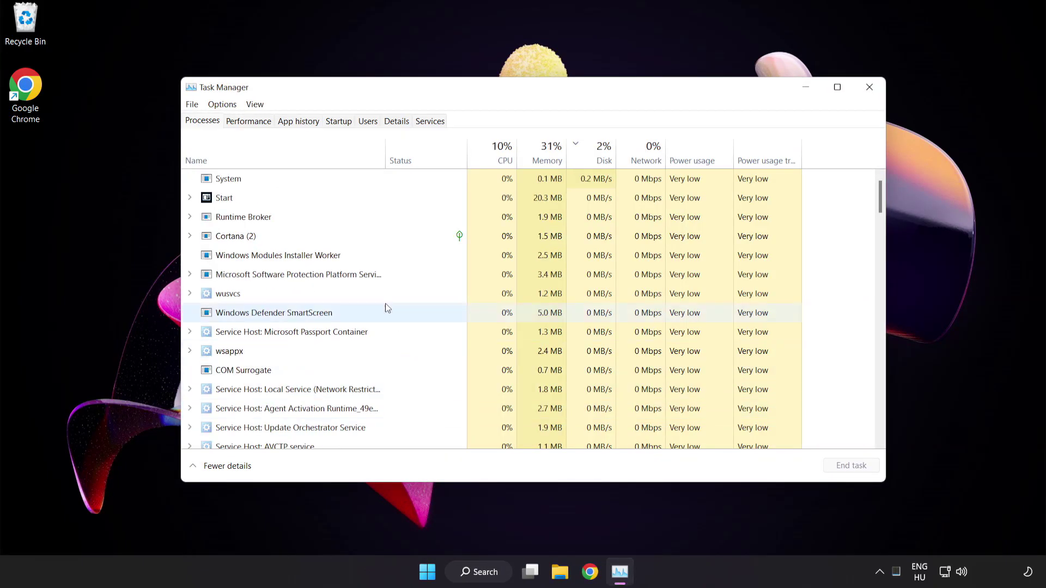
pyautogui.click(338, 121)
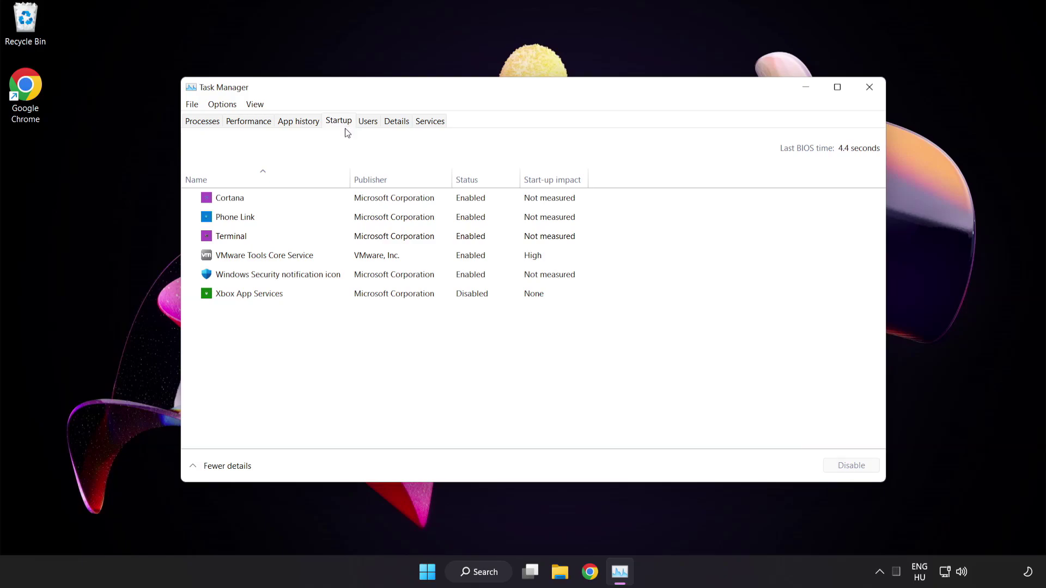
# Step: Disable Cortana, Phone Link, Terminal and the Windows Security notification icon at startup
pyautogui.click(346, 205)
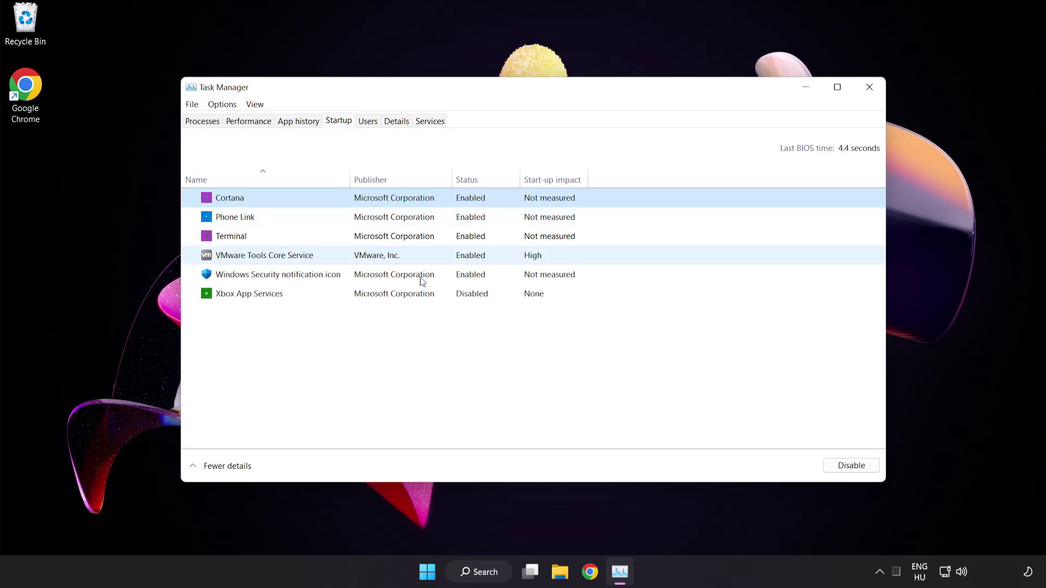
pyautogui.click(857, 471)
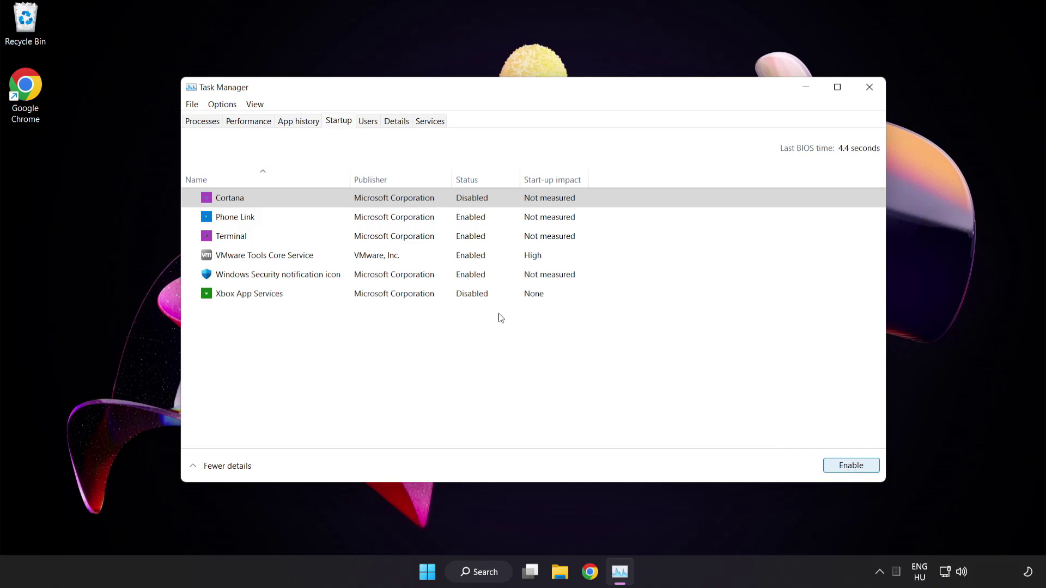
pyautogui.click(324, 217)
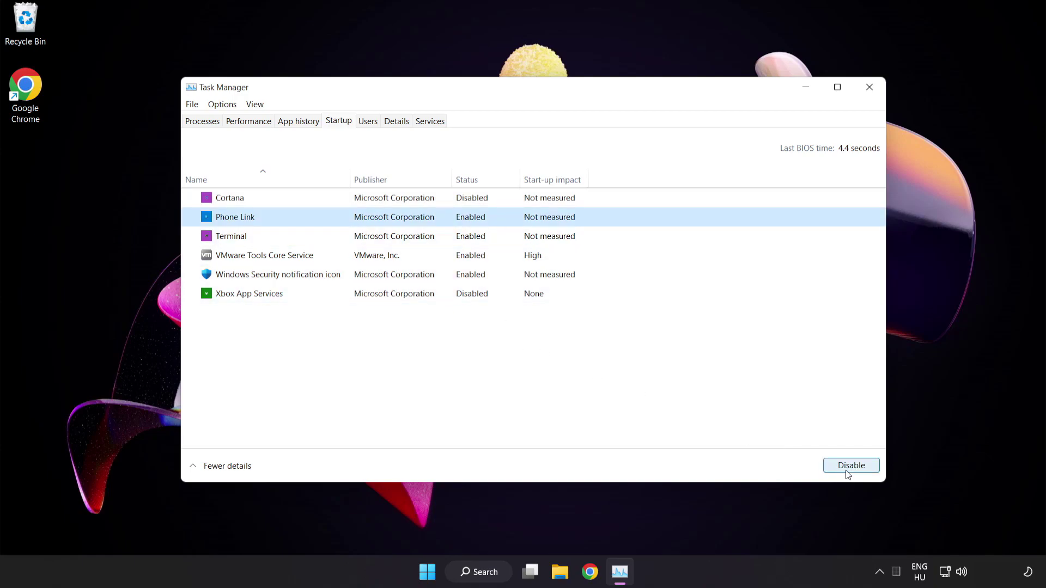
pyautogui.click(847, 472)
pyautogui.click(331, 237)
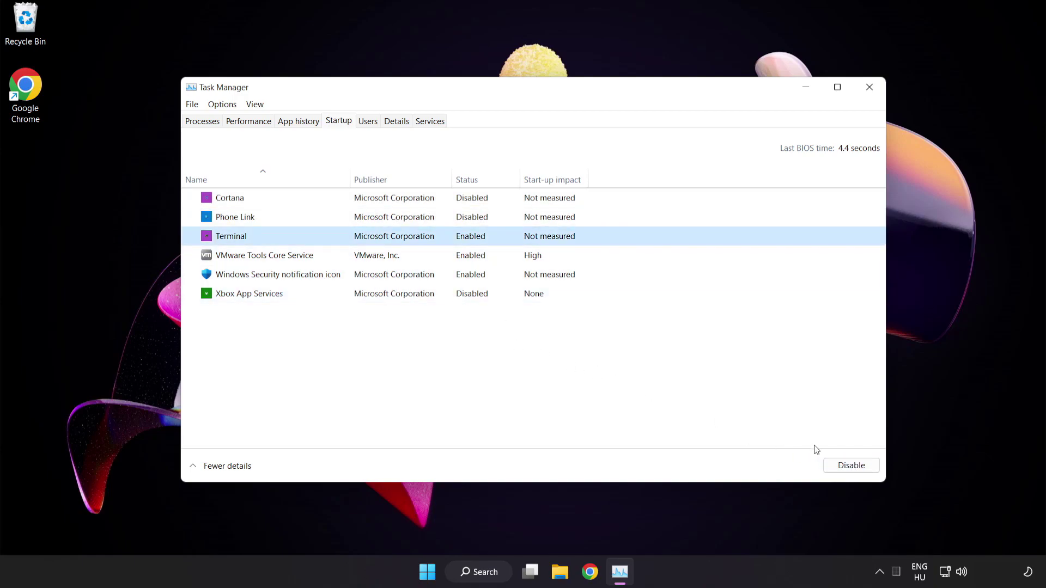
pyautogui.click(850, 465)
pyautogui.click(355, 275)
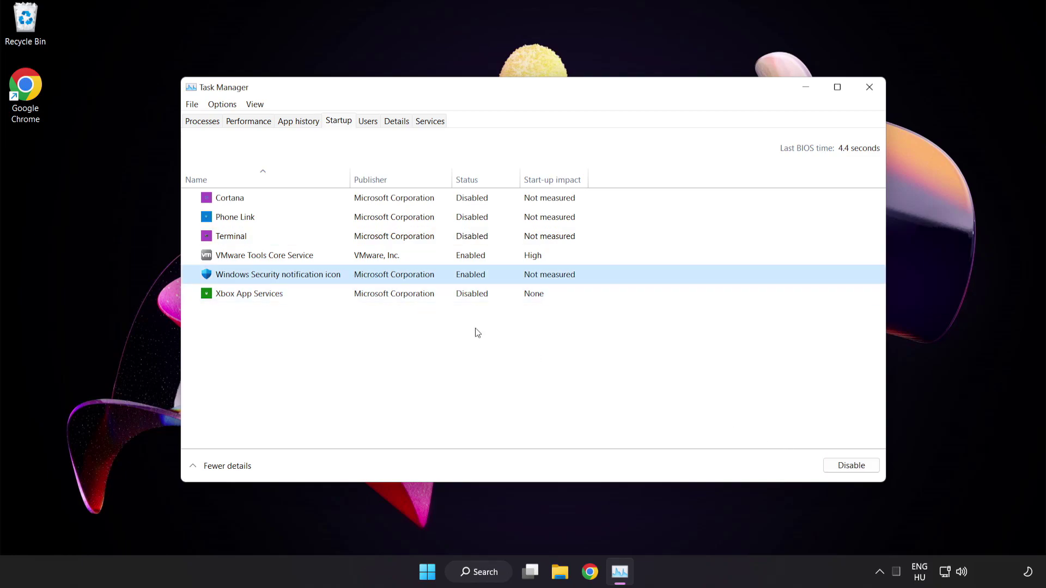
pyautogui.click(843, 467)
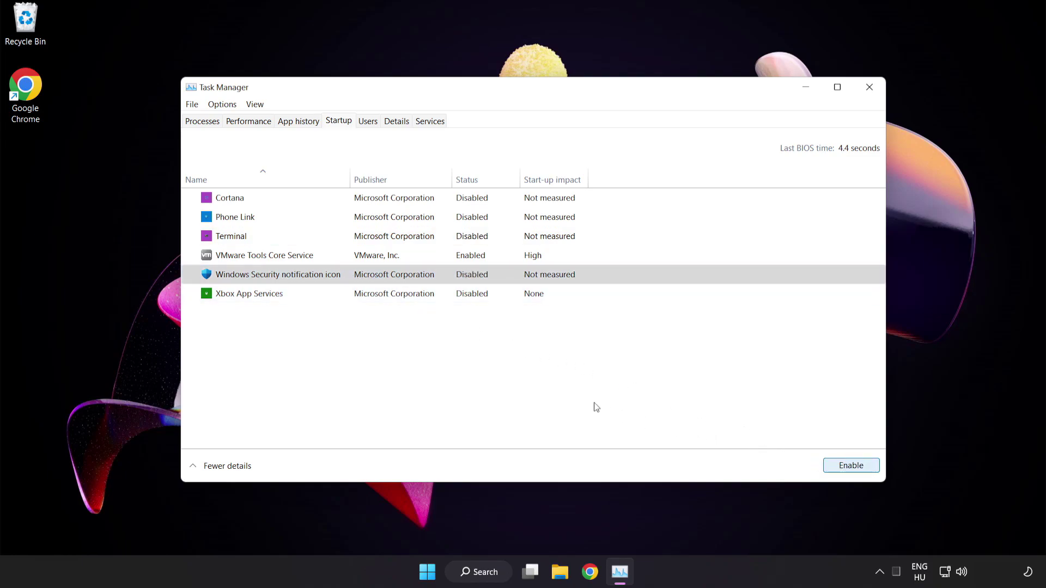
# Step: Close Task Manager and launch Command Prompt as administrator from a 'cmd' search
pyautogui.click(869, 88)
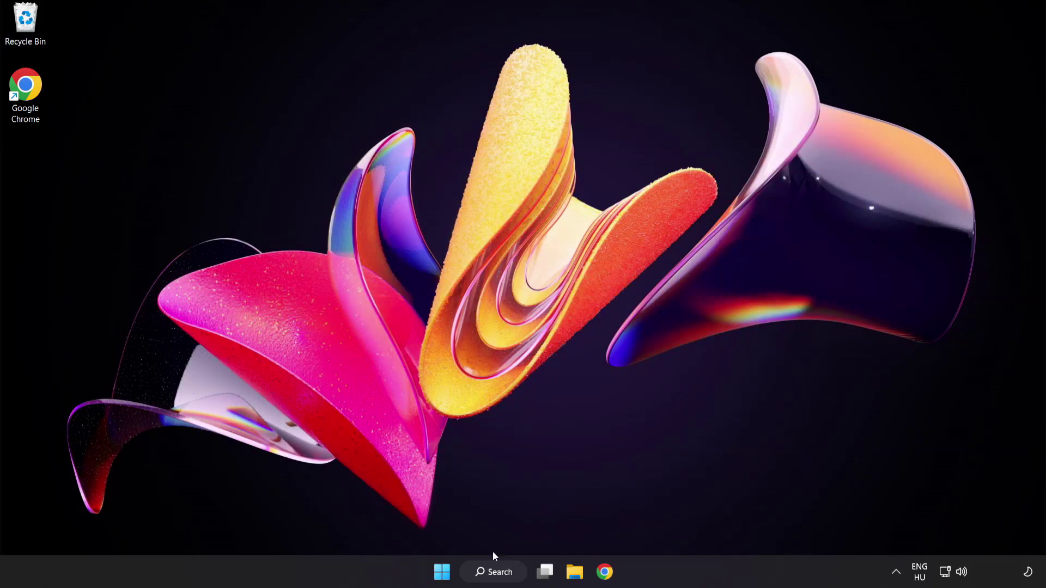
pyautogui.click(496, 572)
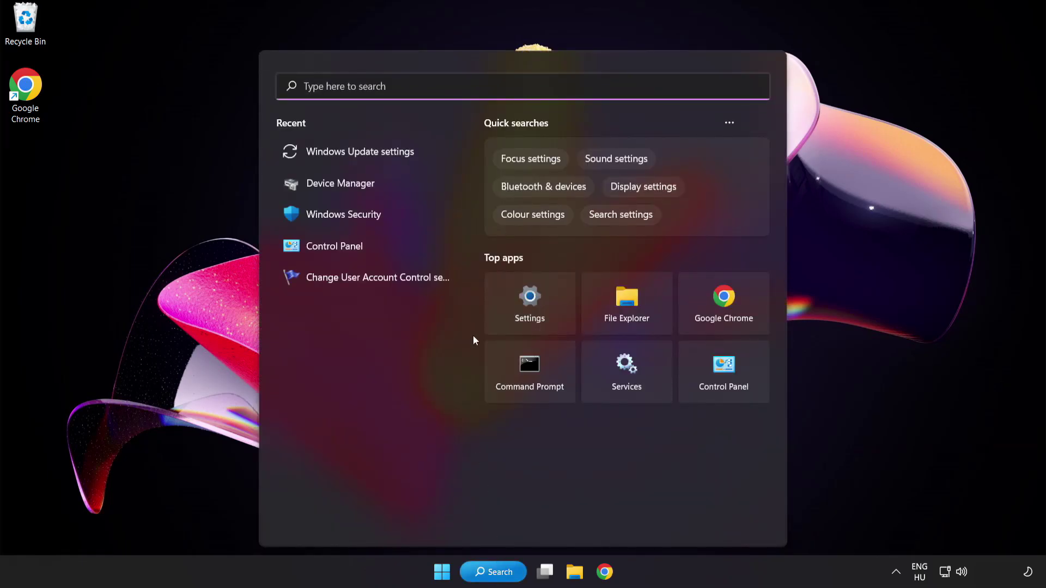
pyautogui.write('cmd')
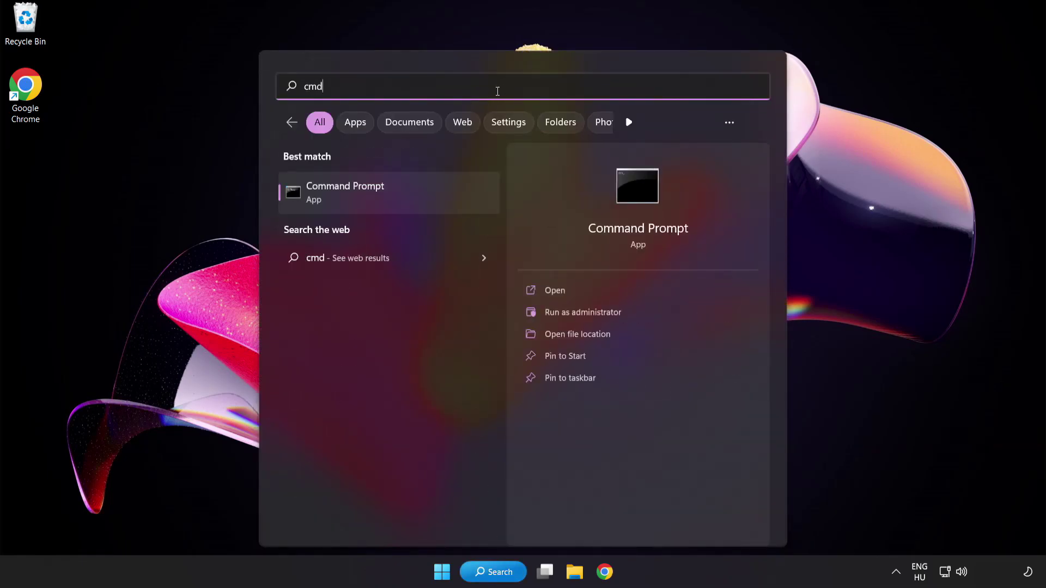
pyautogui.rightClick(392, 201)
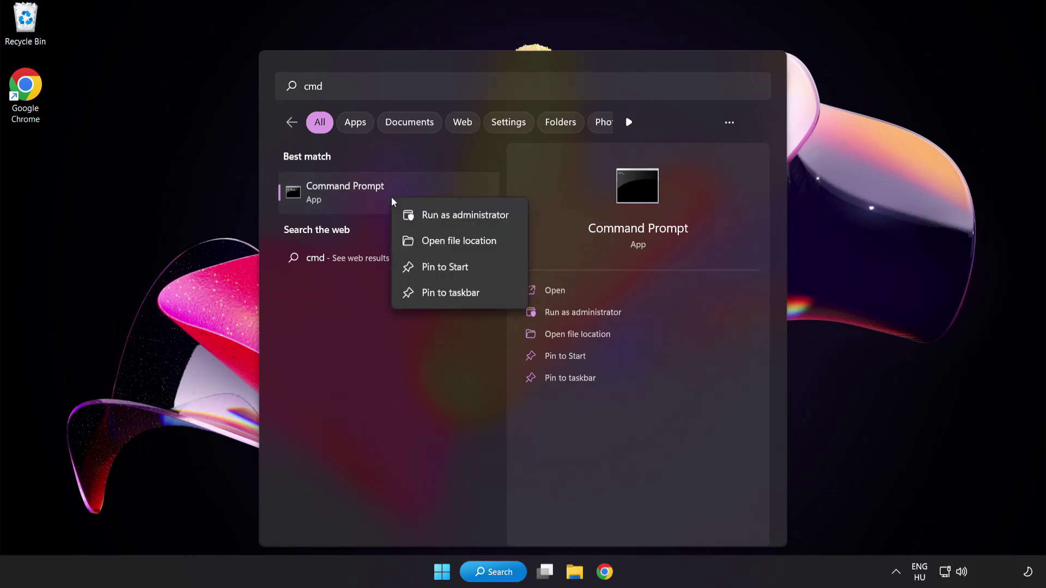
pyautogui.click(441, 219)
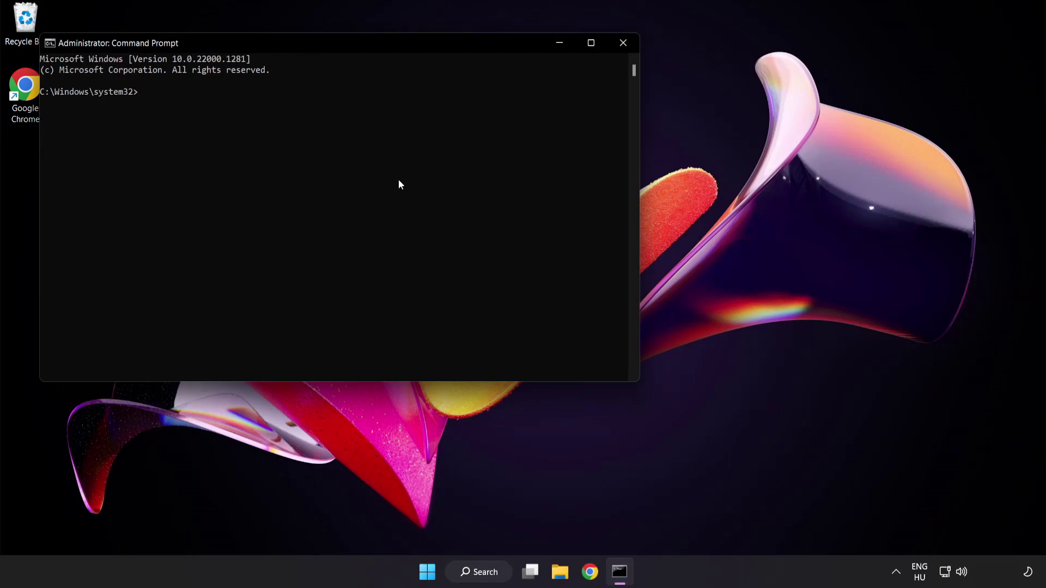
# Step: Run sfc /scannow in the admin Command Prompt and close it once no integrity violations are reported
pyautogui.moveTo(298, 42); pyautogui.dragTo(455, 104)
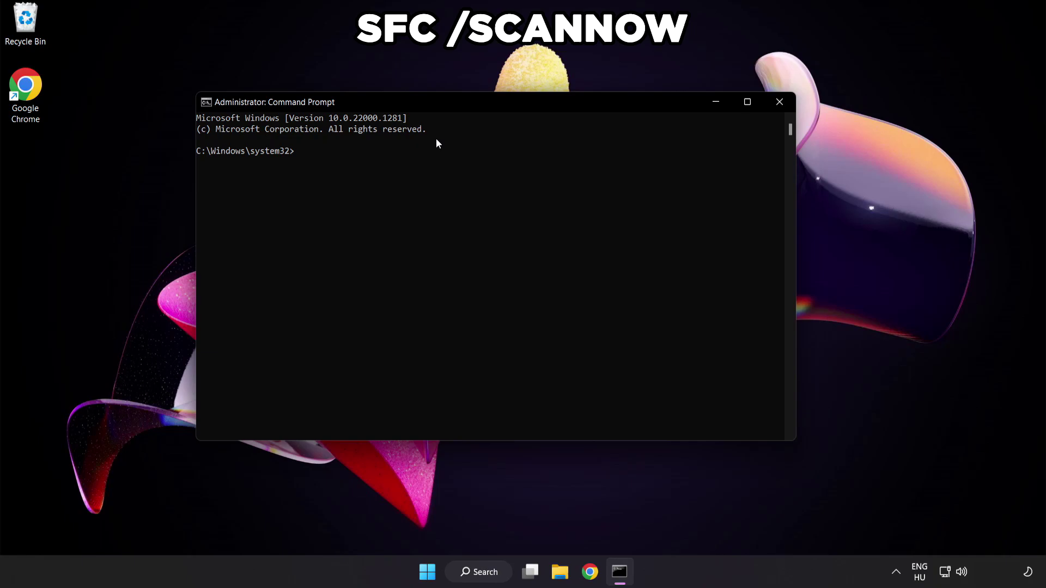
pyautogui.write('sfc /scannow')
pyautogui.press('Return')
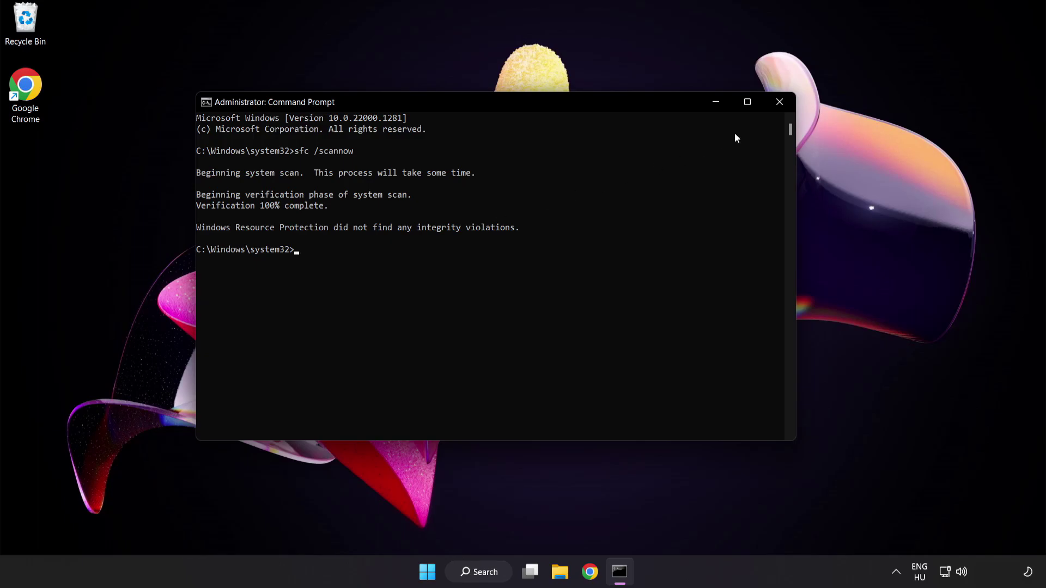
pyautogui.click(779, 105)
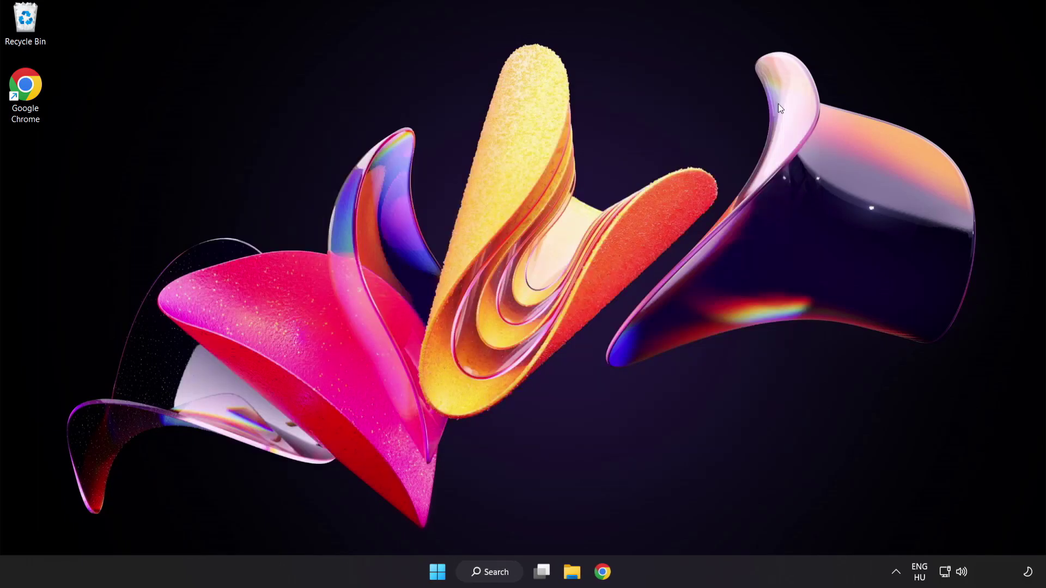
# Step: Search for 'security' and open the Windows Security app from the best match
pyautogui.click(442, 572)
pyautogui.click(693, 526)
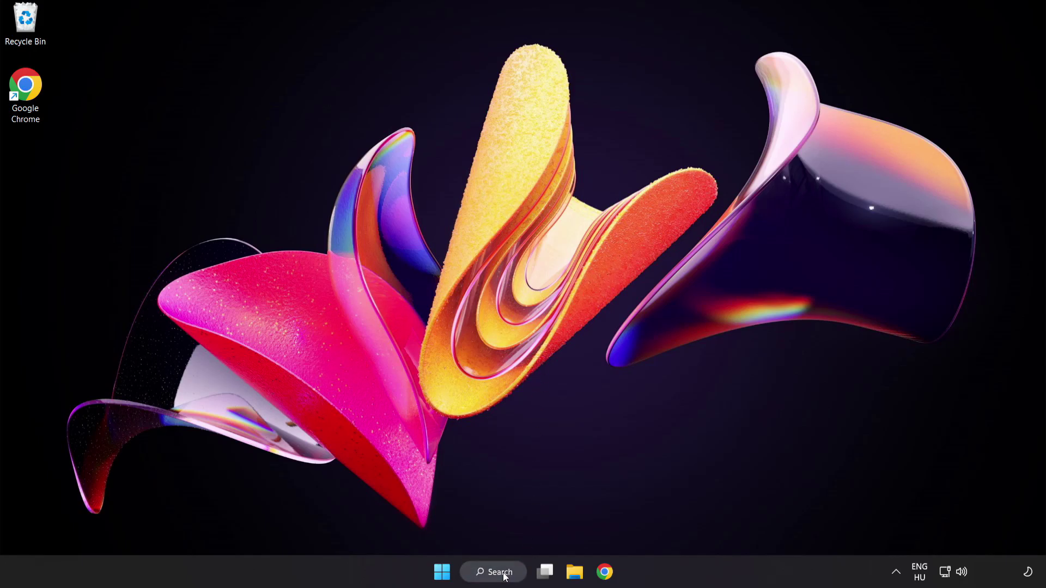
pyautogui.click(504, 576)
pyautogui.write('se')
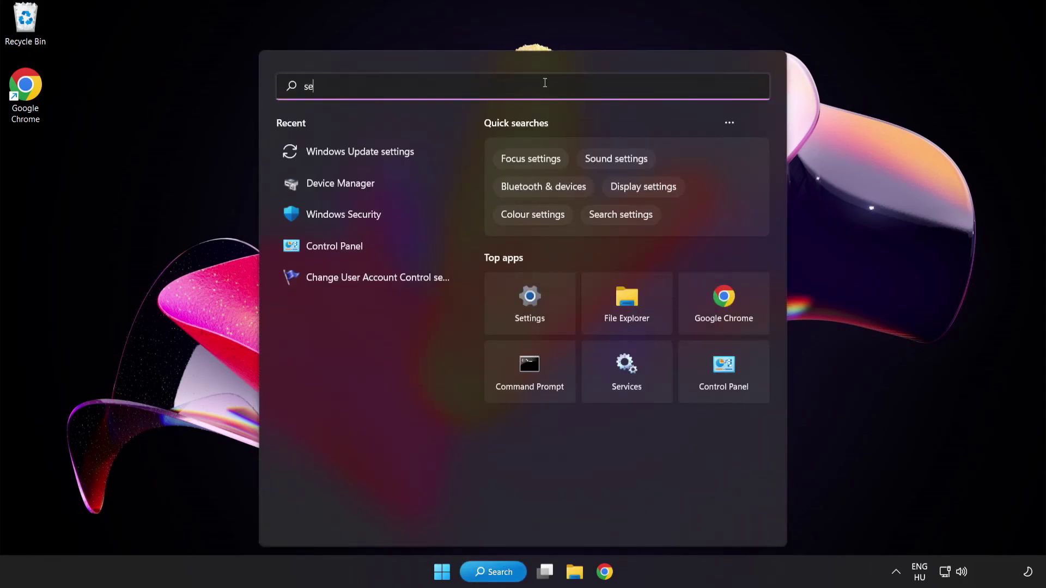
pyautogui.write('curity')
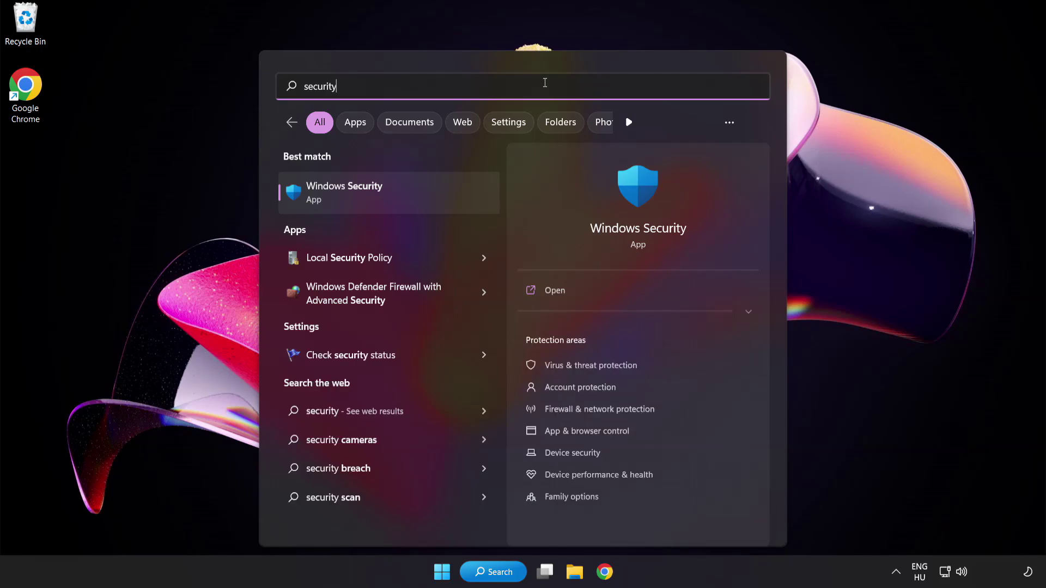
pyautogui.click(395, 191)
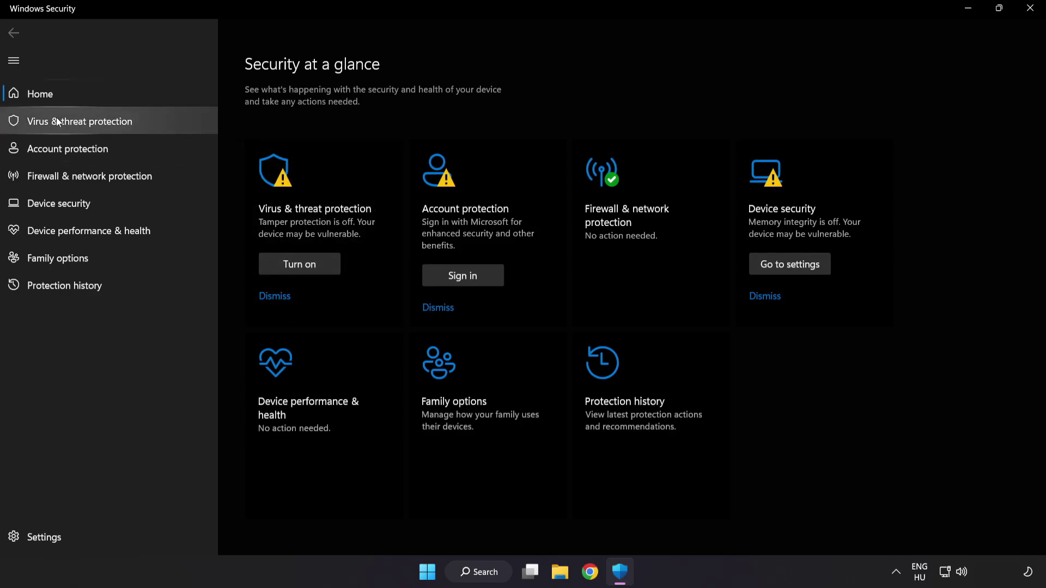
# Step: Go through Virus & threat protection settings to the Exclusions page listing chrome.exe
pyautogui.click(159, 125)
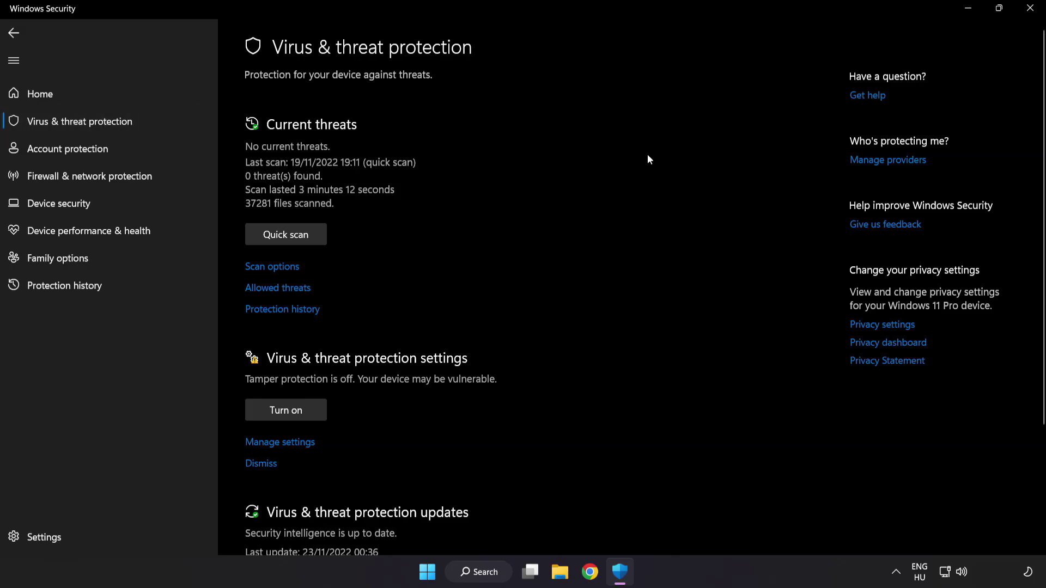
pyautogui.scroll(-3, 662, 161)
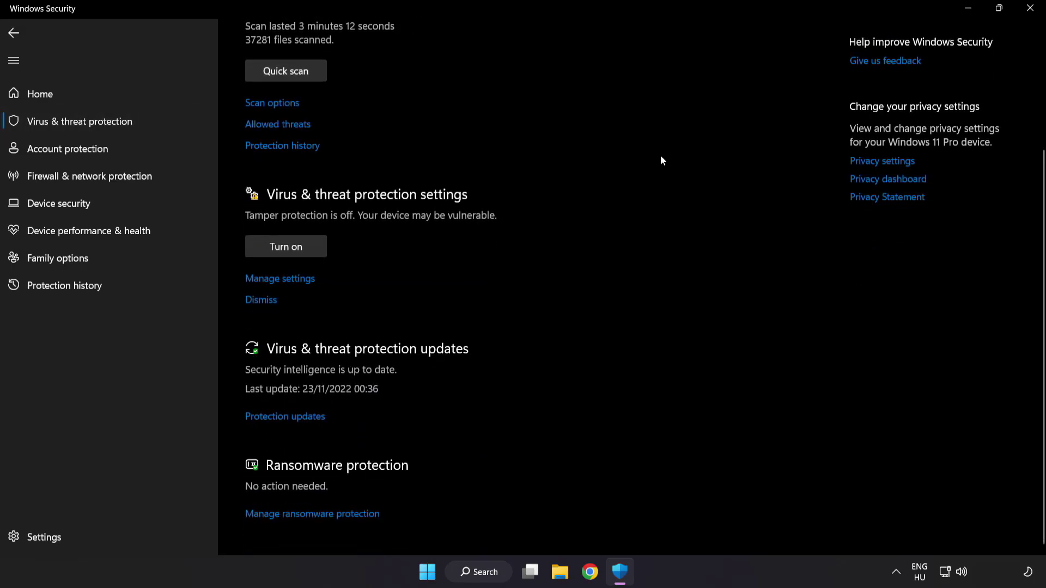
pyautogui.click(287, 280)
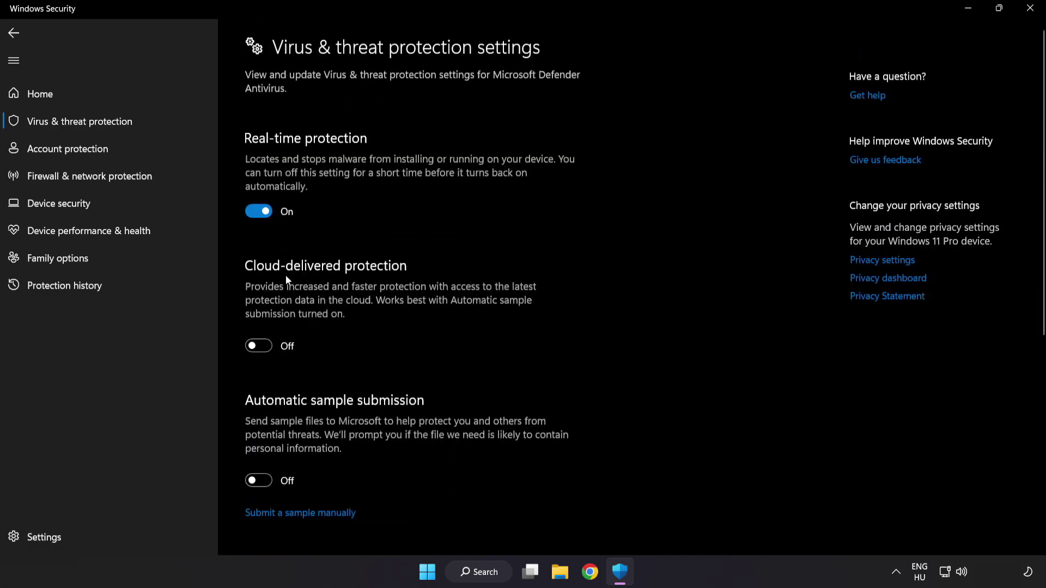
pyautogui.scroll(-6, 608, 286)
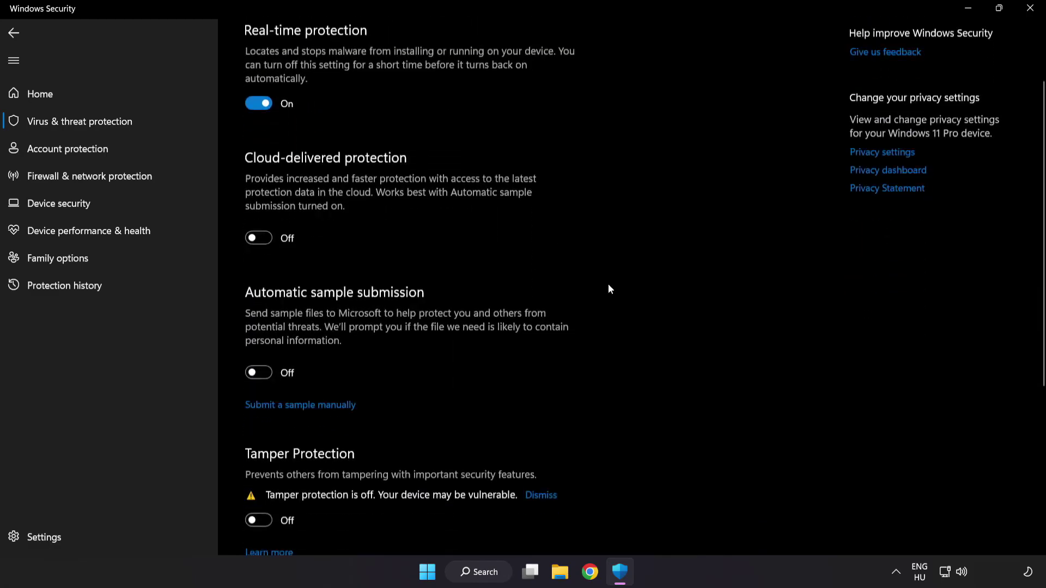
pyautogui.scroll(-1, 608, 289)
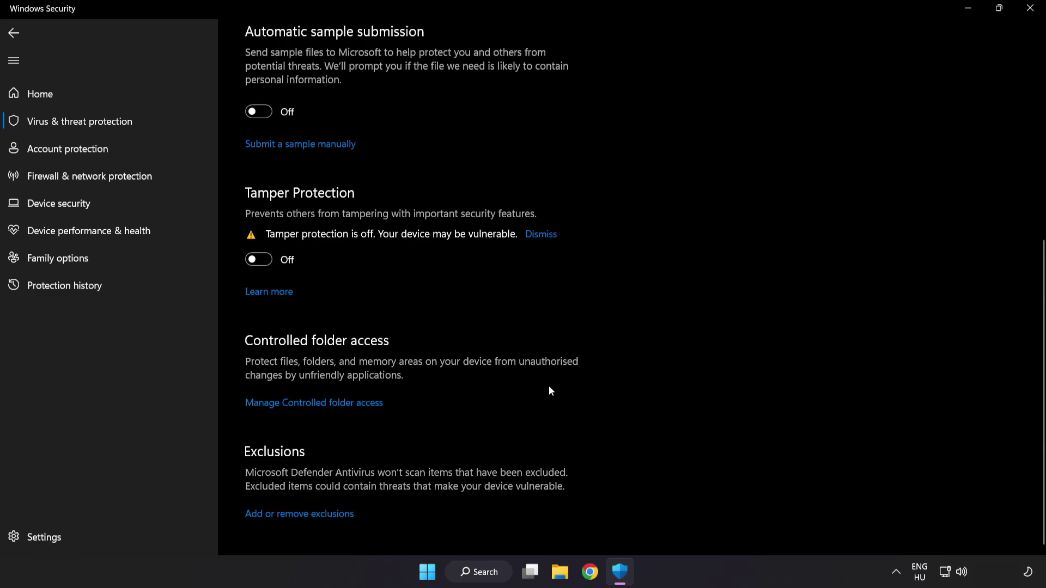
pyautogui.click(305, 516)
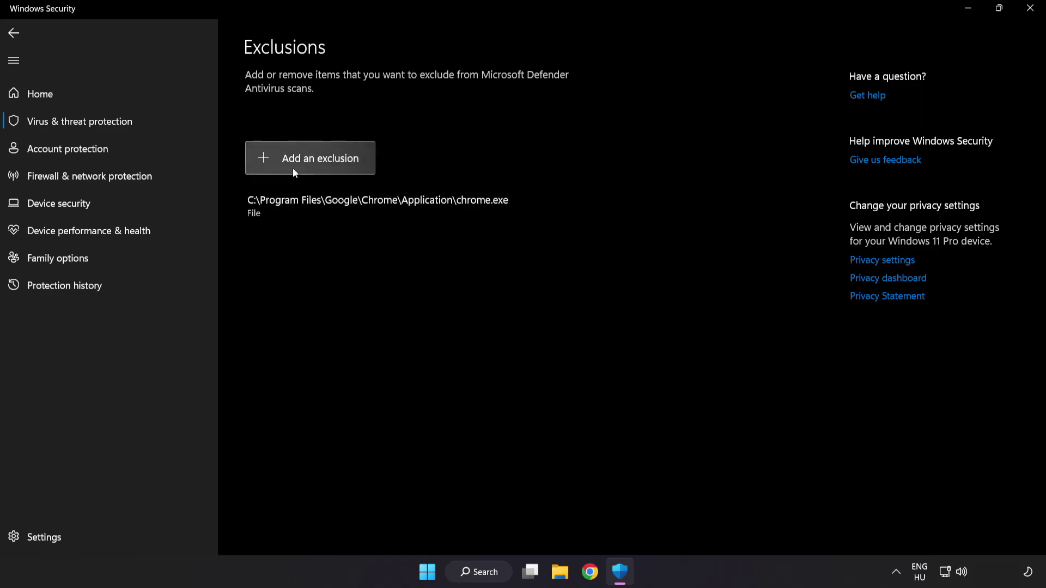
# Step: Start a File exclusion and browse to C:\Program Files (x86) in the file picker
pyautogui.click(312, 165)
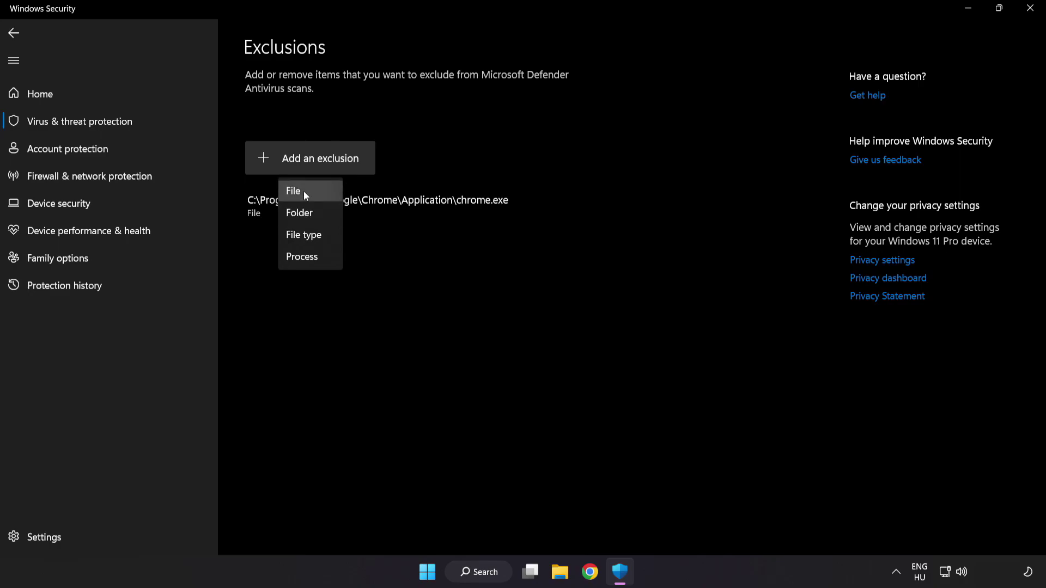
pyautogui.click(304, 192)
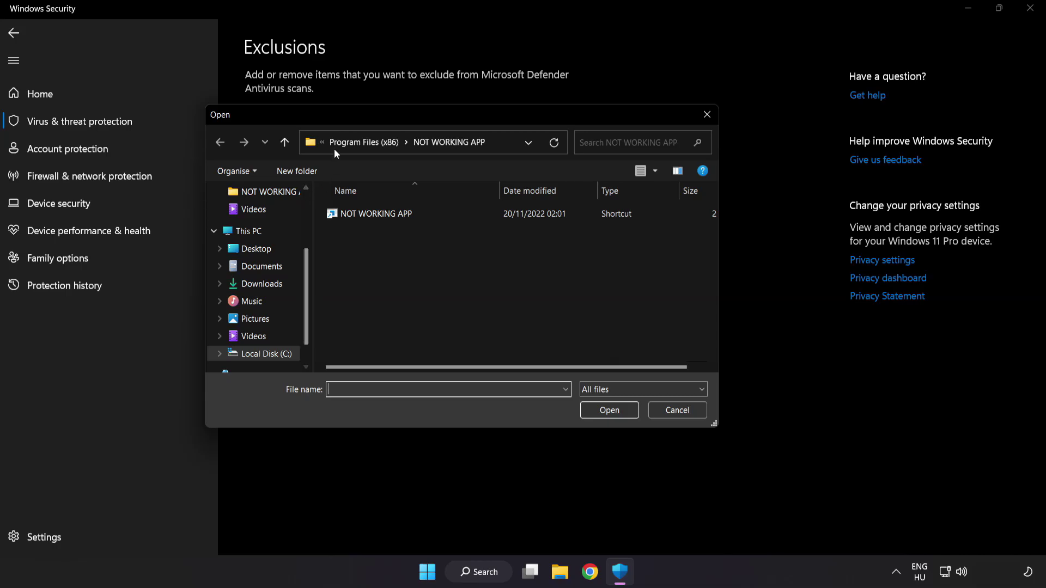
pyautogui.click(335, 145)
pyautogui.click(342, 141)
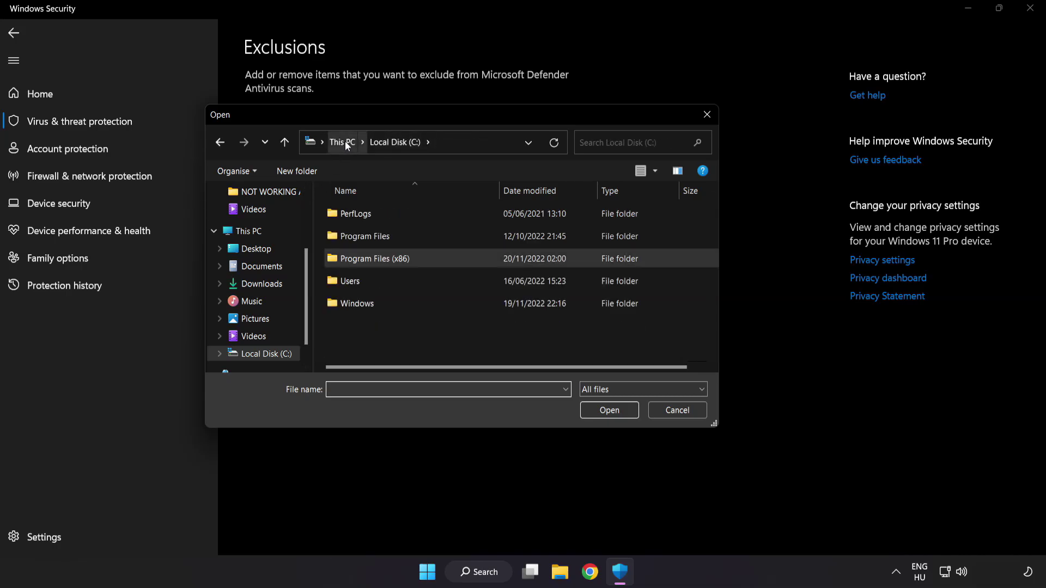
pyautogui.click(345, 142)
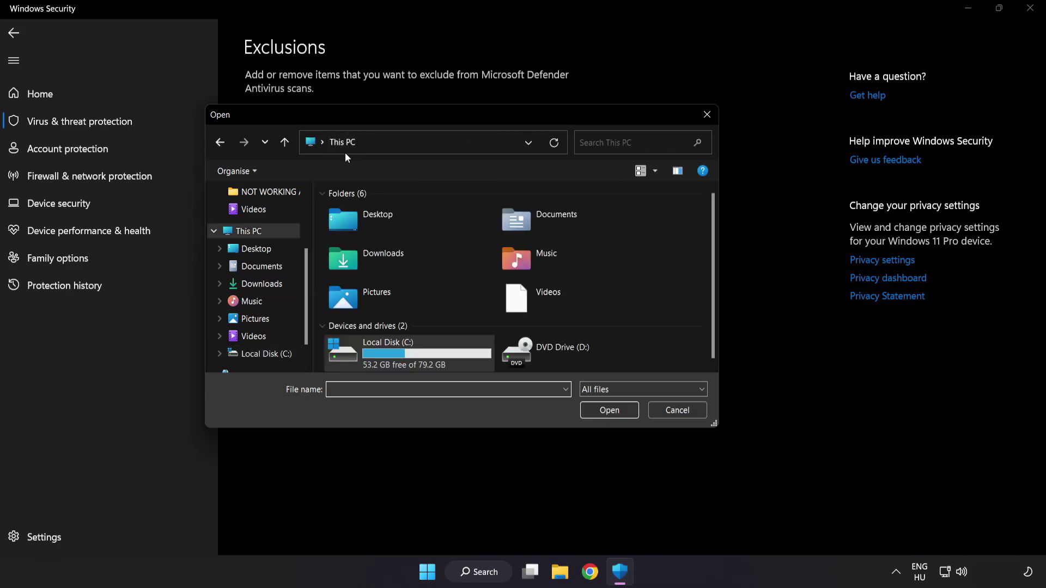
pyautogui.doubleClick(390, 357)
pyautogui.doubleClick(403, 255)
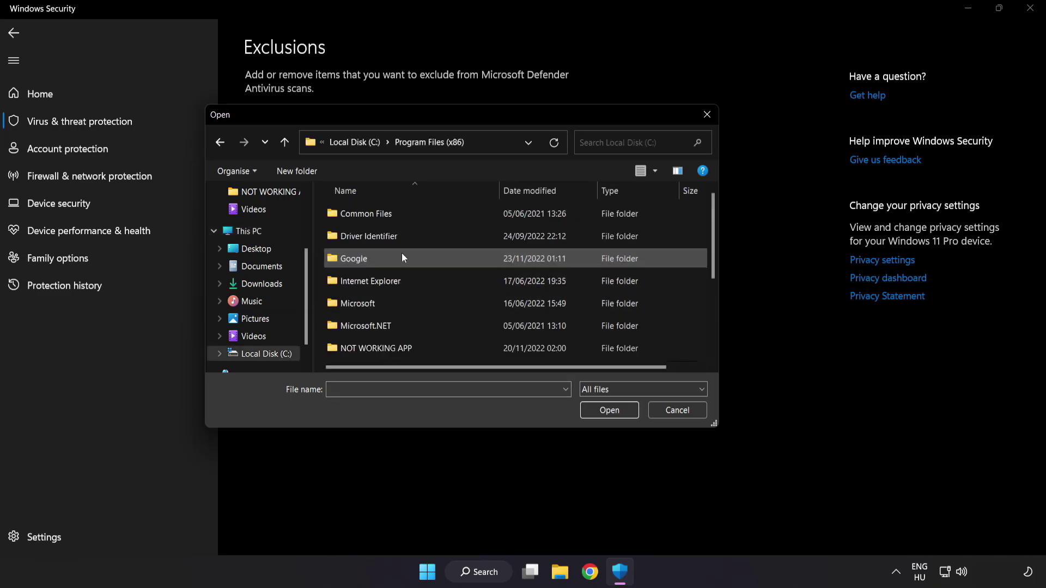
# Step: Pick the shortcut inside the NOT WORKING APP folder as the file to exclude
pyautogui.scroll(-1, 387, 344)
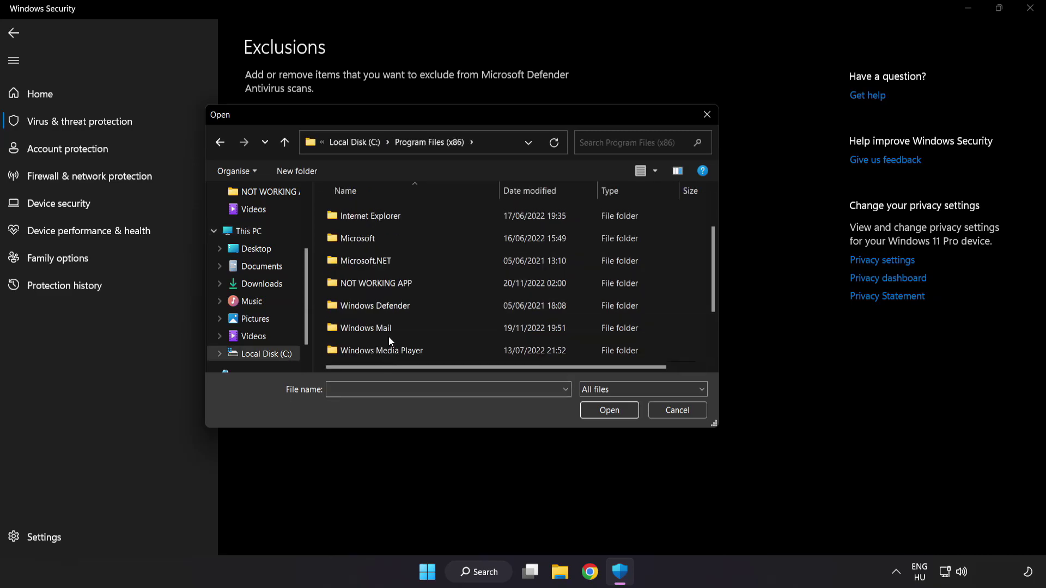
pyautogui.click(376, 284)
pyautogui.doubleClick(415, 284)
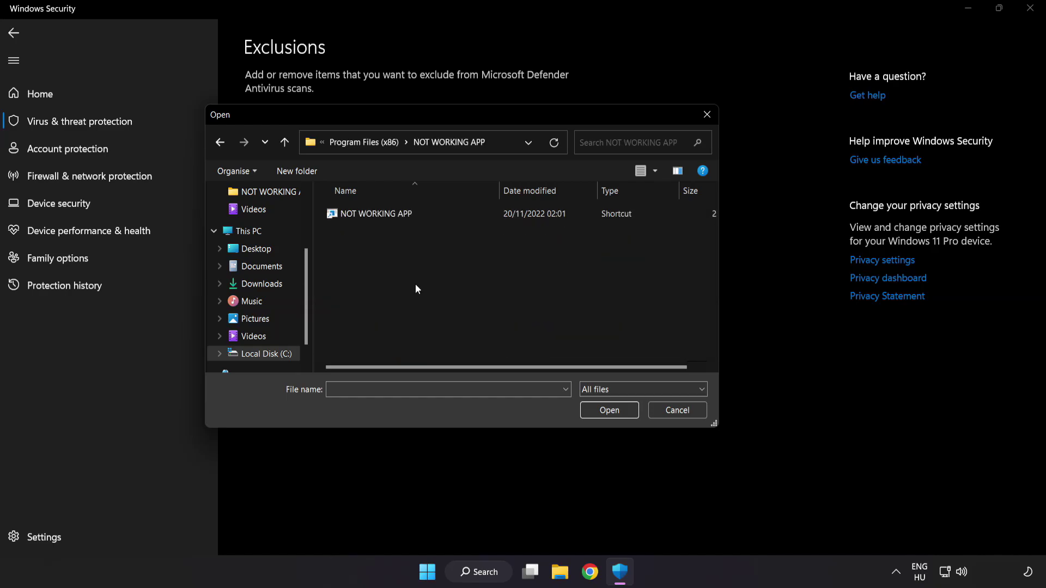
pyautogui.click(388, 218)
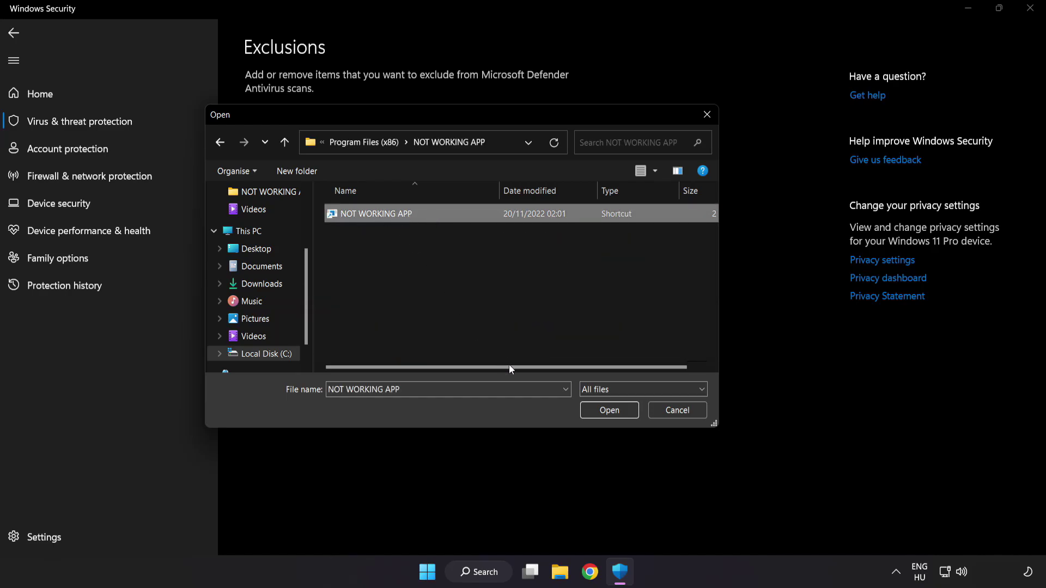
pyautogui.click(610, 414)
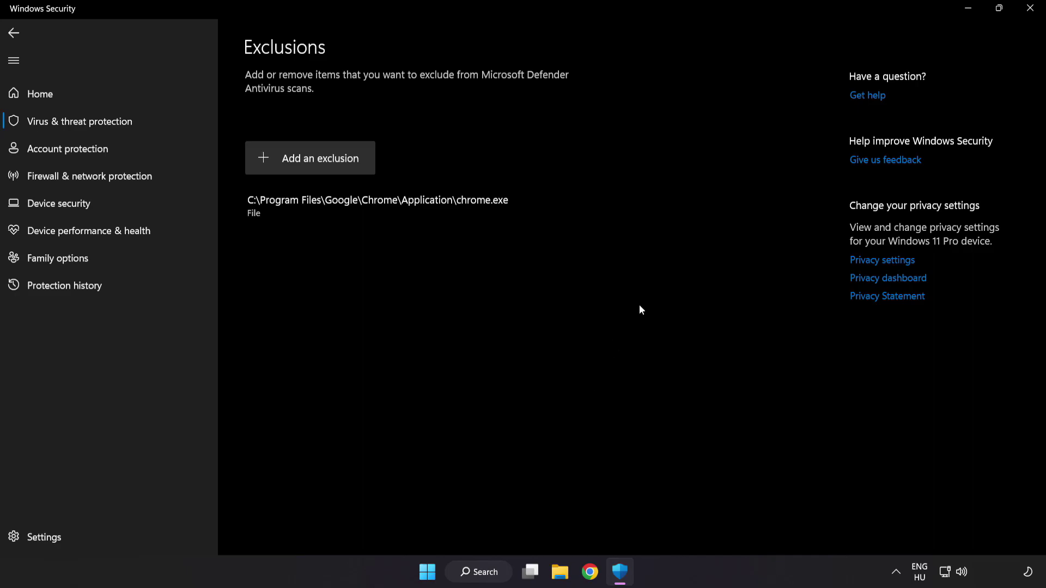
# Step: Close Windows Security and bring up the Start menu's Sleep, Shut down and Restart options
pyautogui.click(1027, 17)
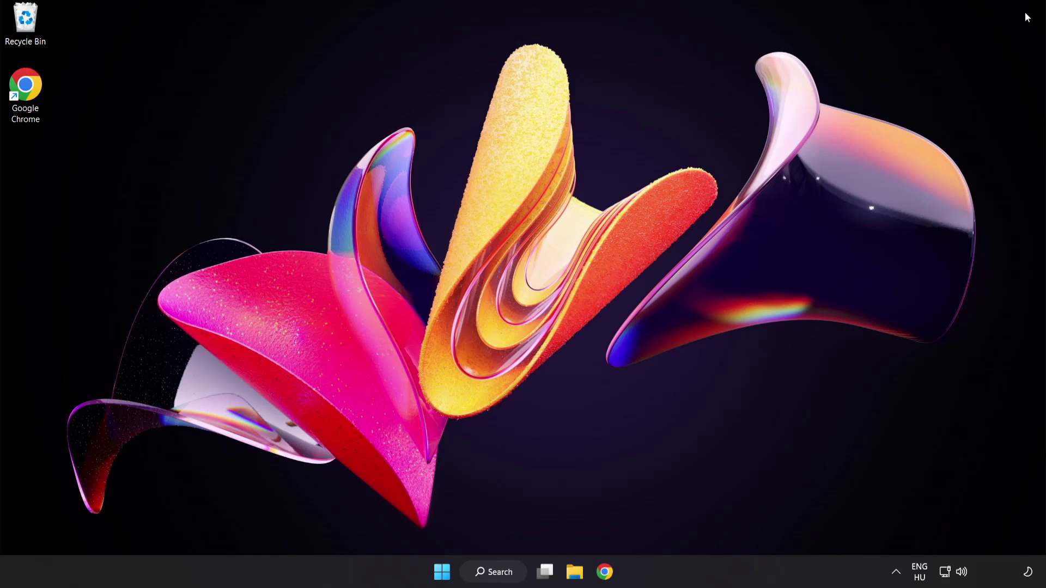
pyautogui.click(450, 566)
pyautogui.click(693, 525)
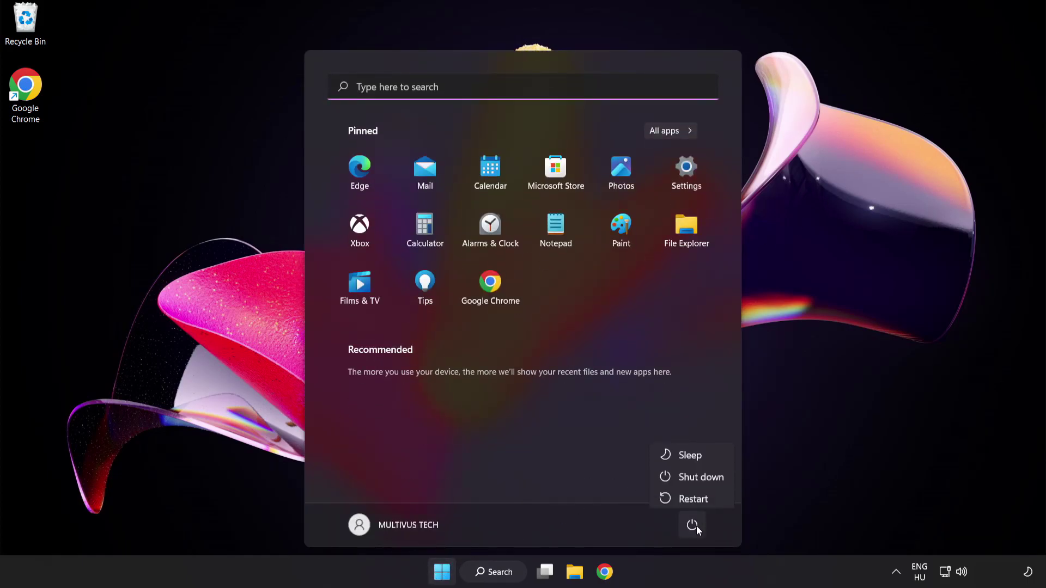